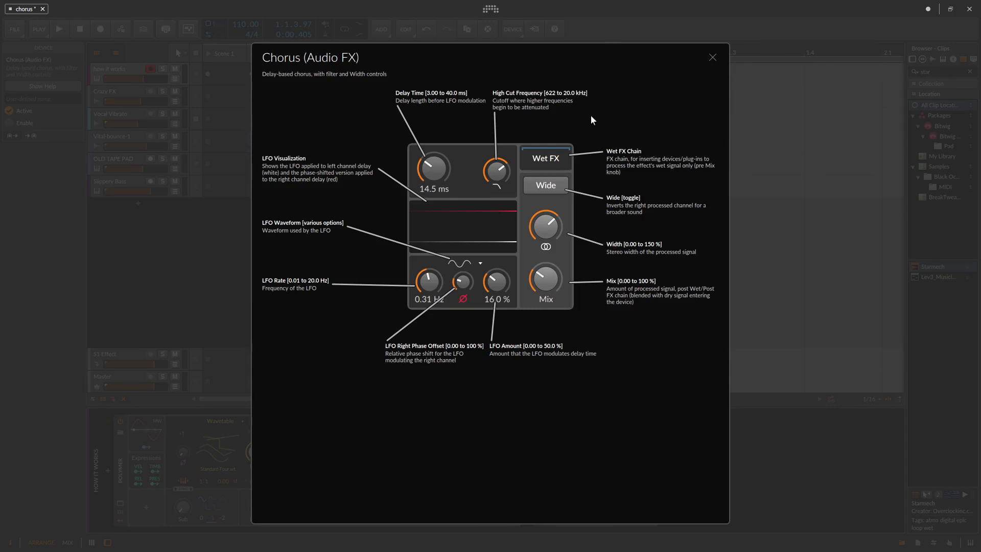
- Close the current help view, enable the Chorus device that follows Polymer, and open its interactive help
{"action": "left_click", "coordinate": [713, 57]}
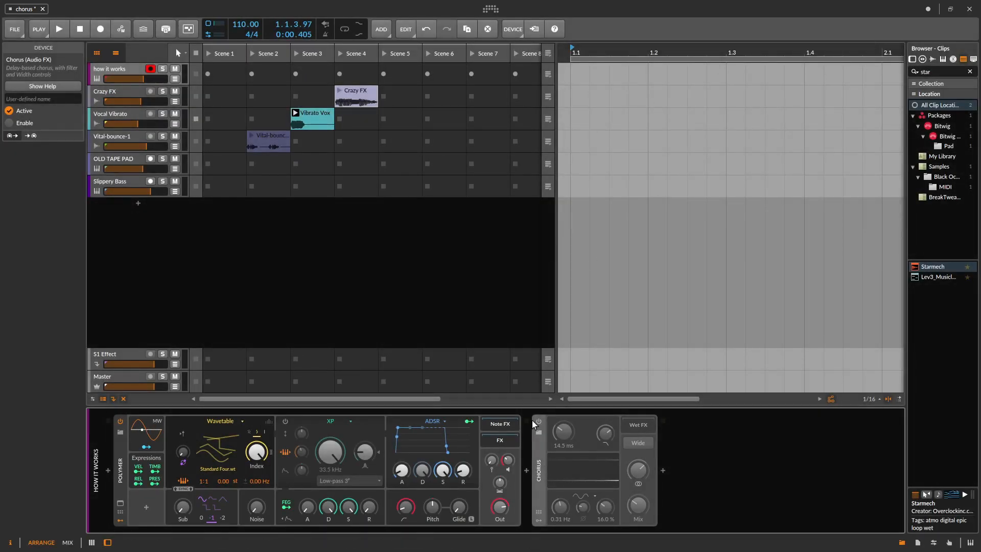
{"action": "left_click", "coordinate": [524, 439]}
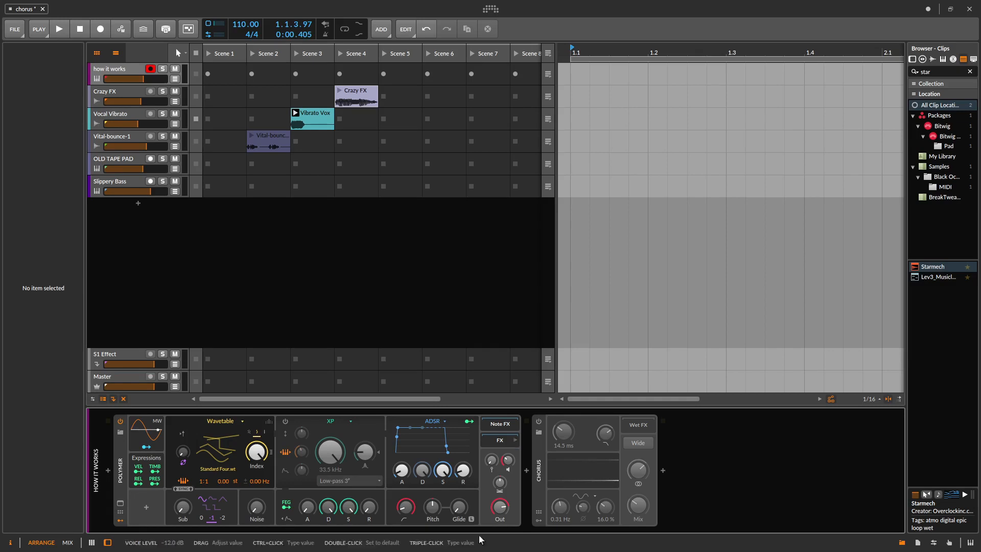
{"action": "left_click", "coordinate": [274, 447]}
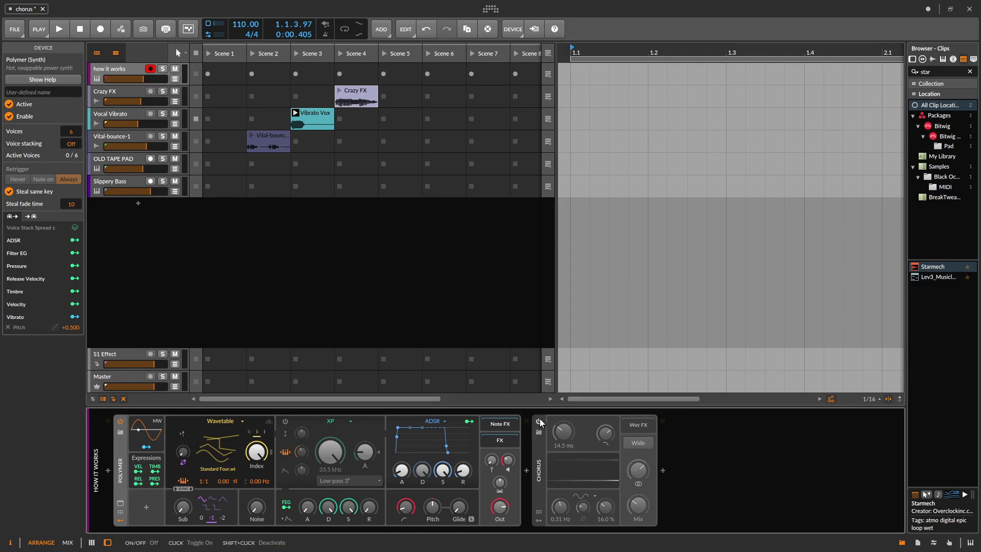
{"action": "left_click", "coordinate": [540, 479]}
{"action": "key", "text": "F1"}
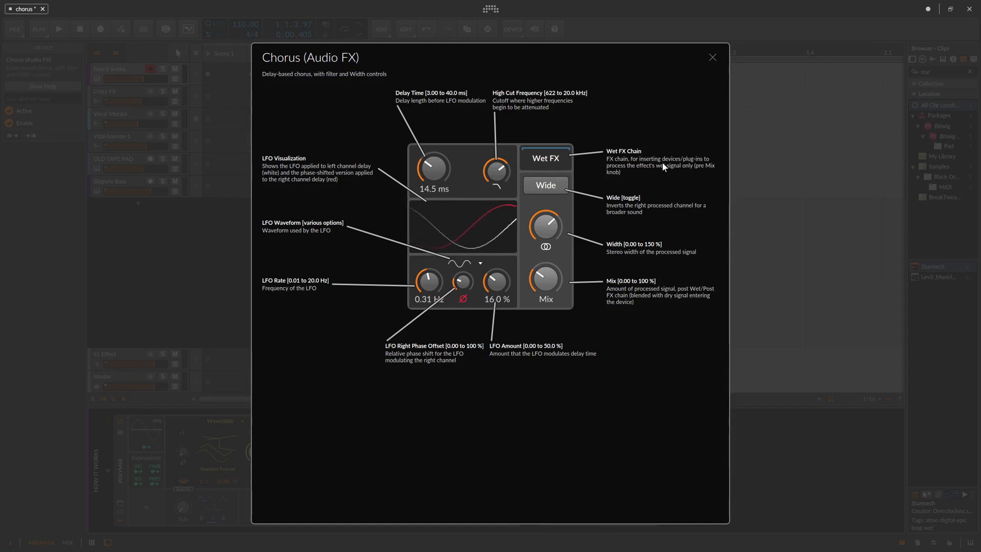
- Close the help view and switch the Chorus device off and on again to compare dry and processed sound
{"action": "left_click", "coordinate": [713, 57]}
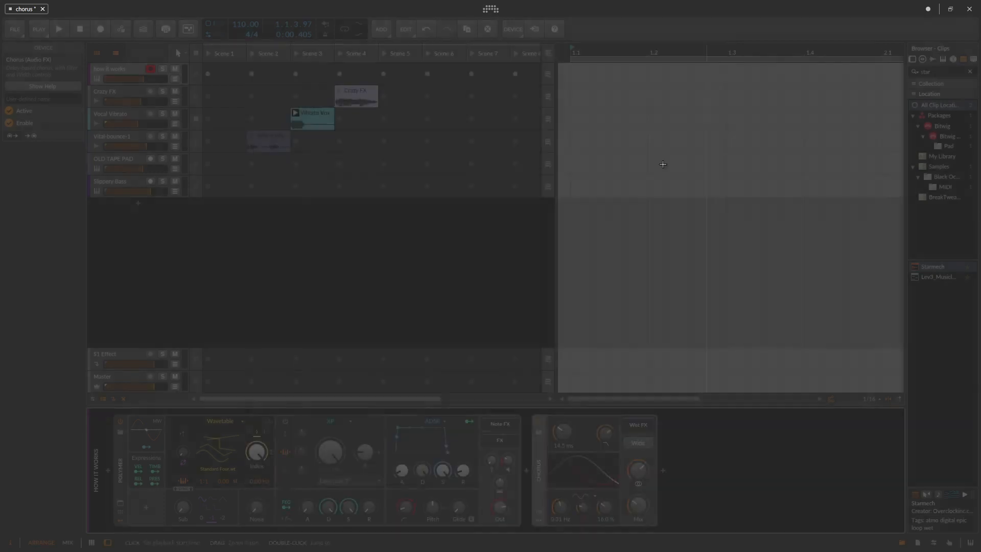
{"action": "left_click", "coordinate": [539, 422]}
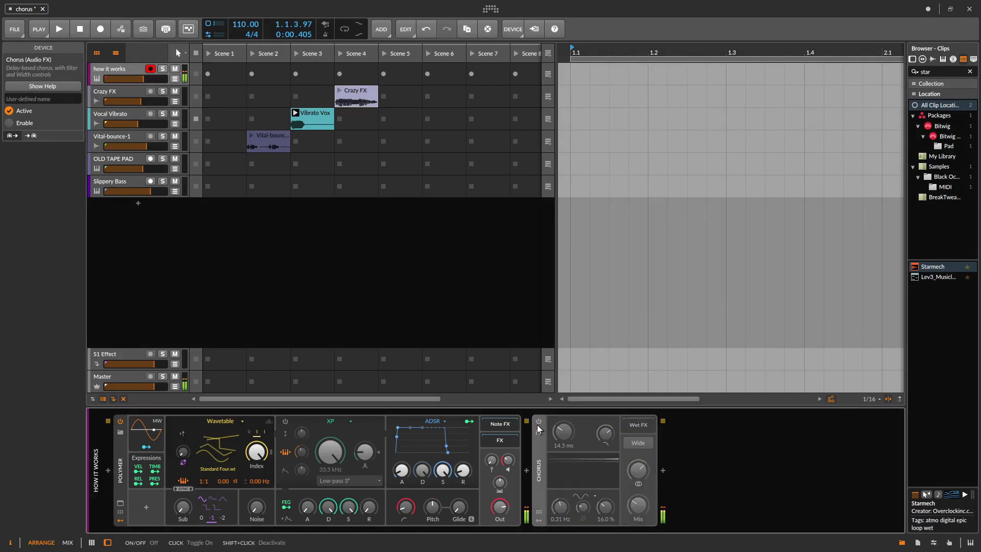
{"action": "left_click", "coordinate": [539, 424]}
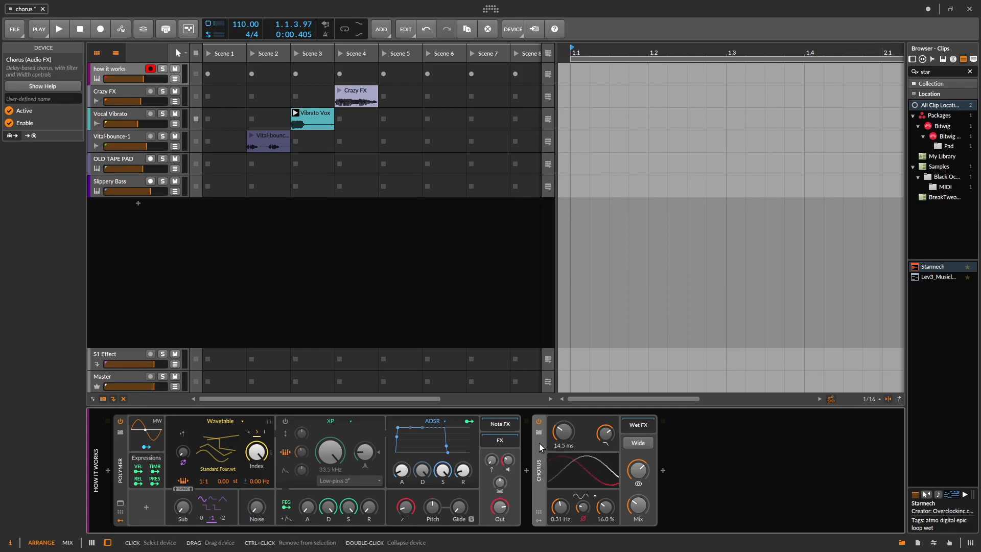
- Open the interactive help for Chorus and raise its Mix to roughly four fifths
{"action": "key", "text": "F1"}
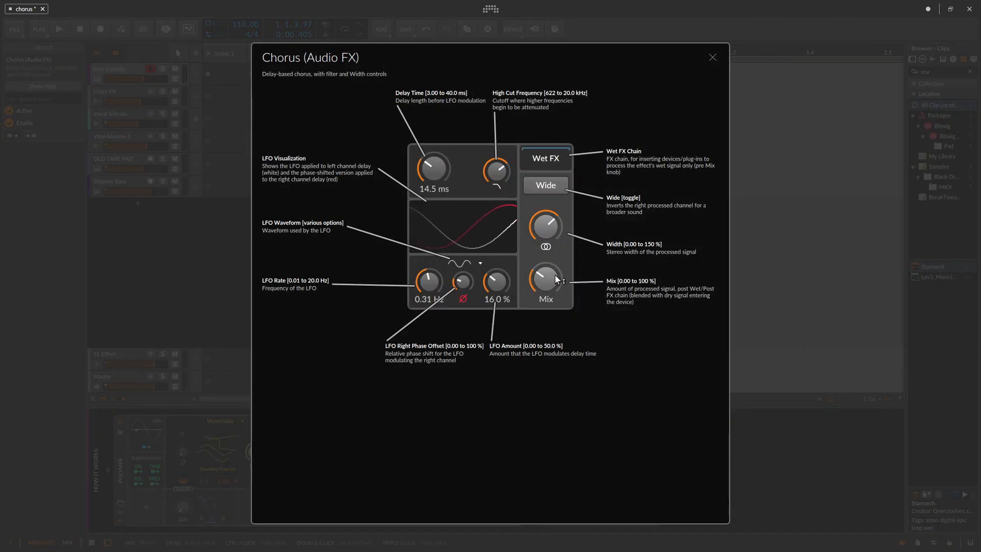
{"action": "left_click_drag", "start_coordinate": [545, 283], "coordinate": [545, 246]}
{"action": "mouse_move", "coordinate": [545, 283]}
{"action": "left_mouse_down"}
{"action": "mouse_move", "coordinate": [545, 339]}
{"action": "mouse_move", "coordinate": [545, 284]}
{"action": "mouse_move", "coordinate": [545, 294]}
{"action": "left_mouse_up"}
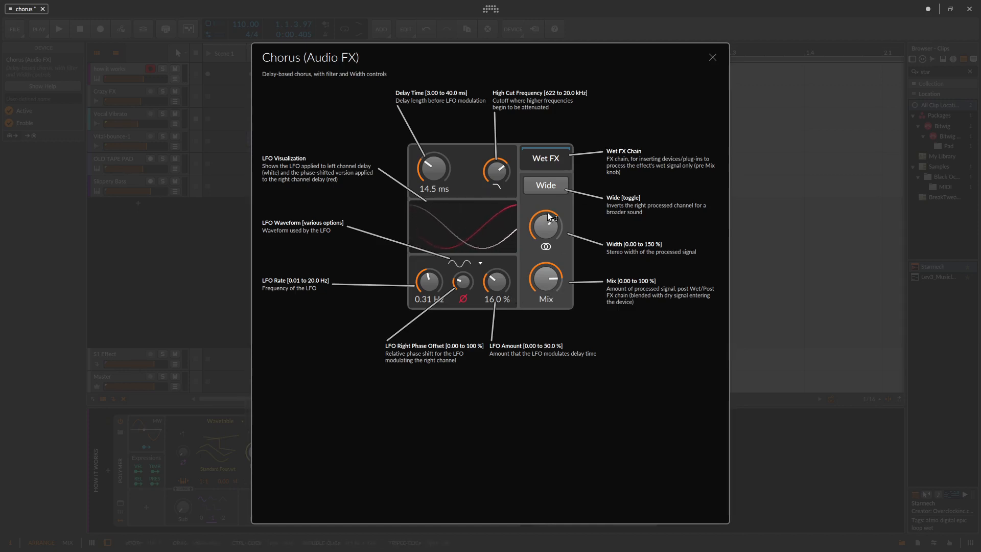
- Sweep the Chorus Width down to 0 % and up to 150 %, and toggle Wide off and on to compare
{"action": "left_click_drag", "start_coordinate": [552, 222], "coordinate": [552, 271]}
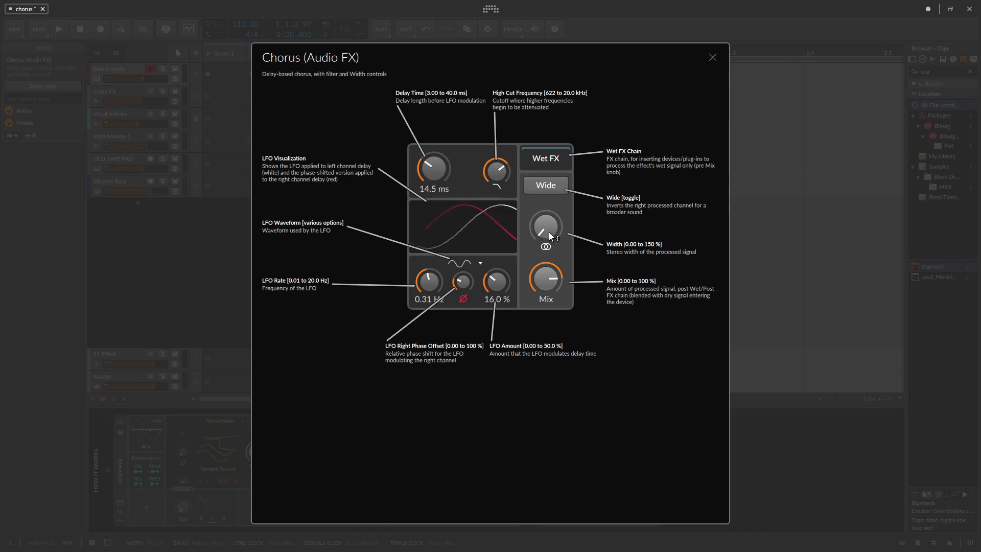
{"action": "mouse_move", "coordinate": [548, 237]}
{"action": "left_mouse_down"}
{"action": "mouse_move", "coordinate": [551, 202]}
{"action": "mouse_move", "coordinate": [554, 244]}
{"action": "left_mouse_up"}
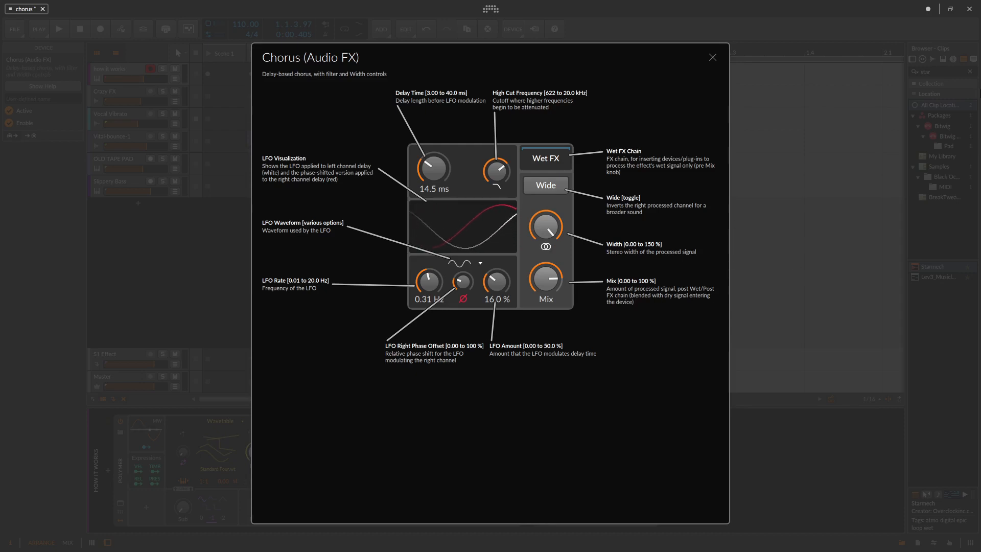
{"action": "left_click", "coordinate": [553, 184]}
{"action": "left_click", "coordinate": [549, 183]}
- Set the Delay Time to 23.2 ms with the LFO Amount at 0.00 % and the Mix at about half
{"action": "left_click_drag", "start_coordinate": [430, 182], "coordinate": [432, 152]}
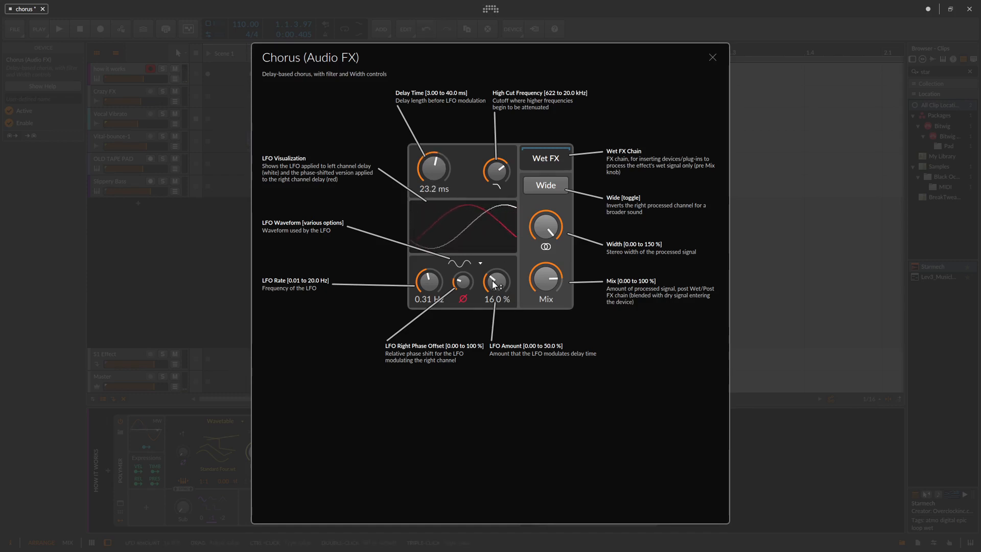
{"action": "left_click_drag", "start_coordinate": [495, 282], "coordinate": [496, 317]}
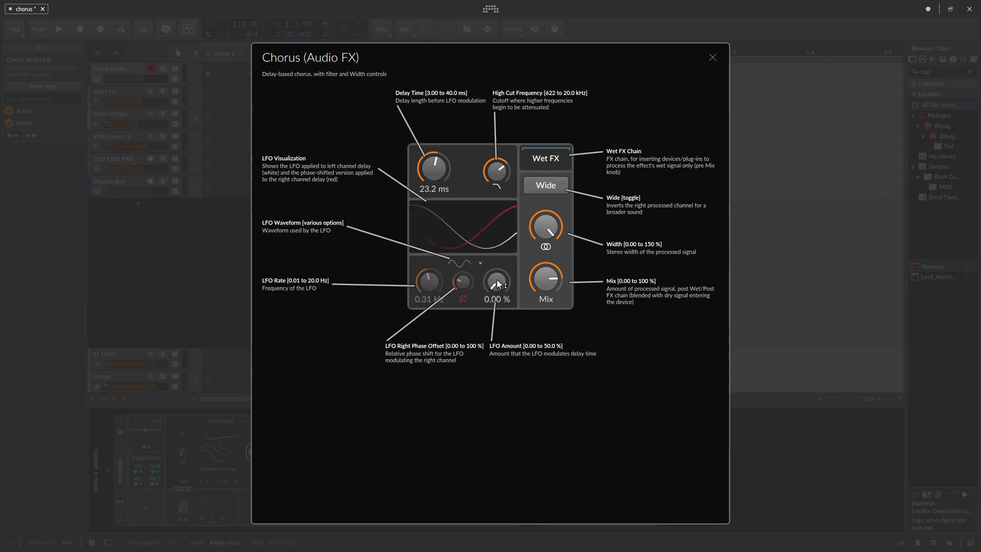
{"action": "left_click_drag", "start_coordinate": [543, 278], "coordinate": [538, 290]}
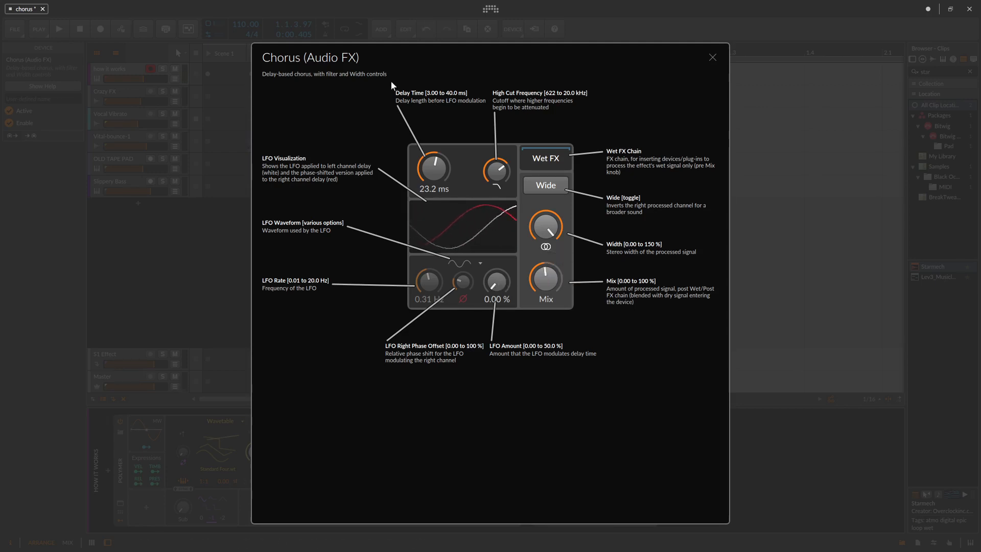
- Raise the Delay Time to 40.0 ms and lower the High Cut Frequency slightly
{"action": "left_click_drag", "start_coordinate": [440, 176], "coordinate": [440, 128]}
{"action": "mouse_move", "coordinate": [441, 176]}
{"action": "left_mouse_down"}
{"action": "mouse_move", "coordinate": [440, 185]}
{"action": "mouse_move", "coordinate": [447, 167]}
{"action": "mouse_move", "coordinate": [446, 227]}
{"action": "mouse_move", "coordinate": [450, 181]}
{"action": "left_mouse_up"}
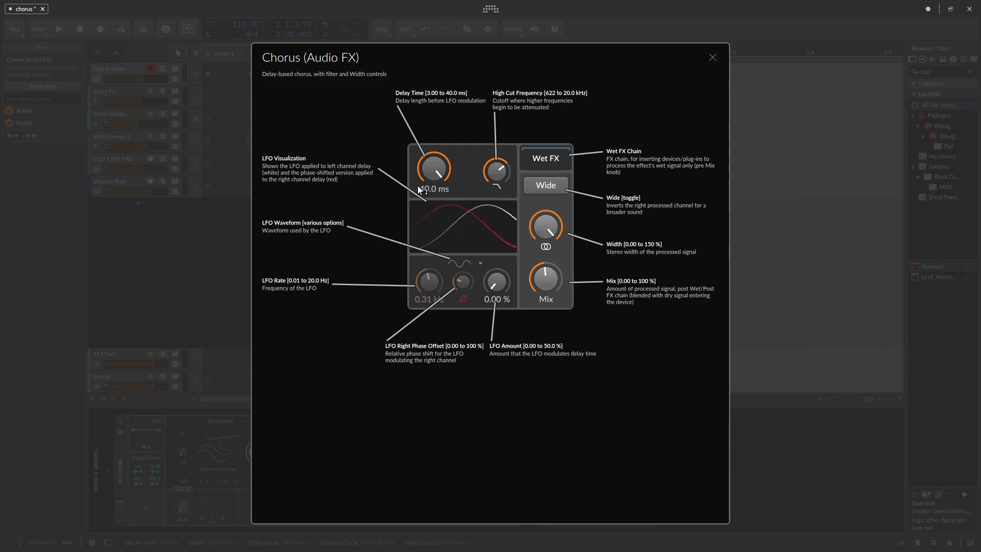
{"action": "mouse_move", "coordinate": [499, 174]}
{"action": "left_mouse_down"}
{"action": "mouse_move", "coordinate": [499, 225]}
{"action": "mouse_move", "coordinate": [500, 148]}
{"action": "mouse_move", "coordinate": [499, 177]}
{"action": "left_mouse_up"}
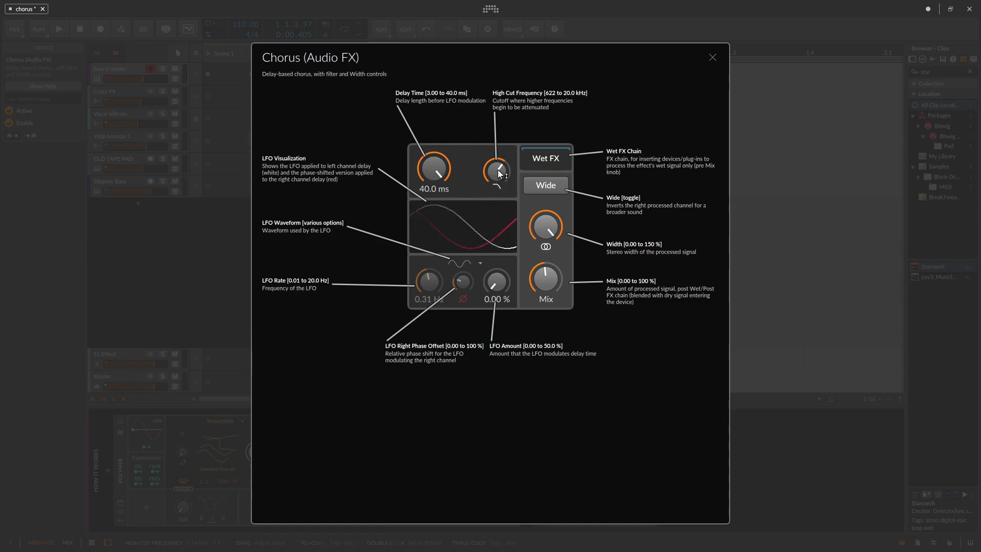
{"action": "left_click", "coordinate": [545, 161]}
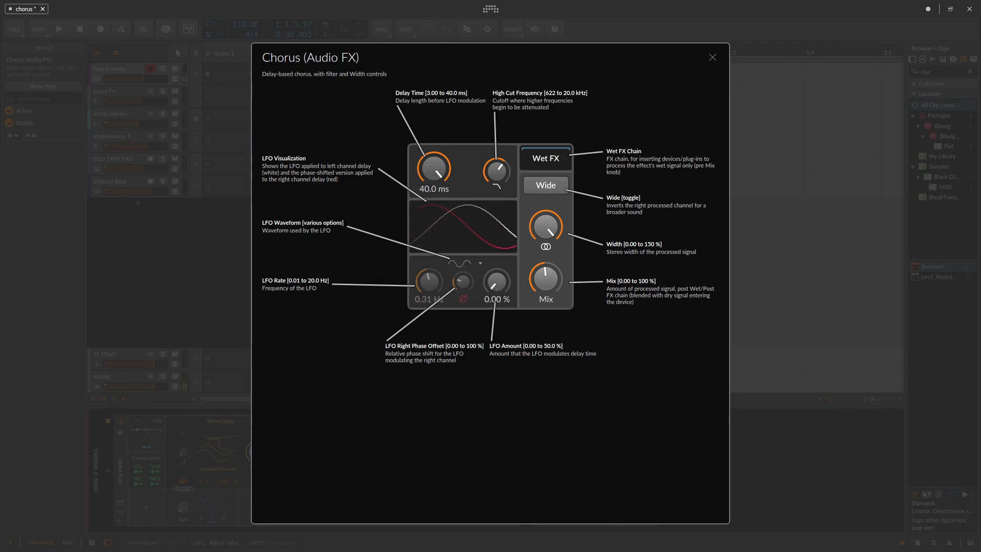
- Set the LFO Amount to 50.0 % and the Mix to 100 %, comparing with the modulation at 0.00 %
{"action": "left_click_drag", "start_coordinate": [496, 284], "coordinate": [497, 204]}
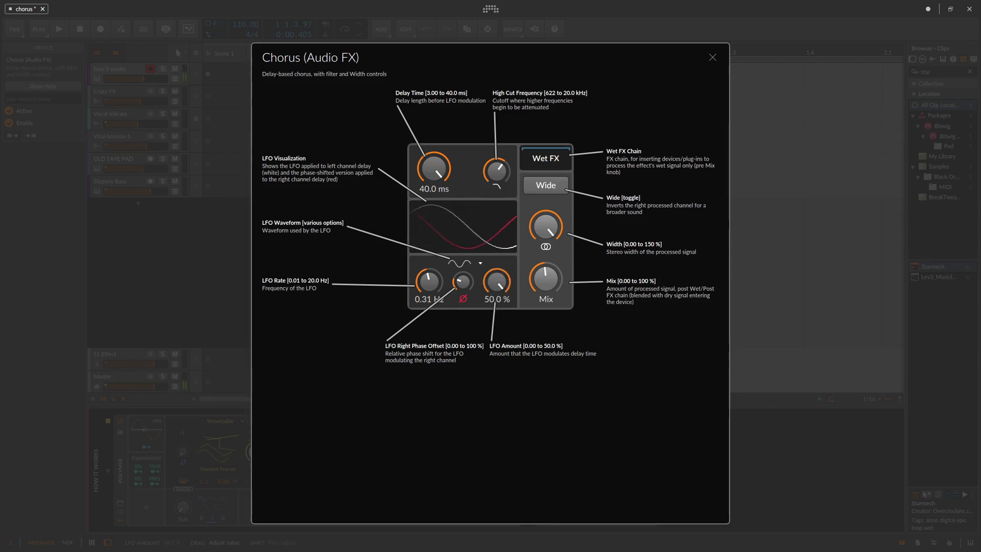
{"action": "left_click_drag", "start_coordinate": [497, 204], "coordinate": [547, 224]}
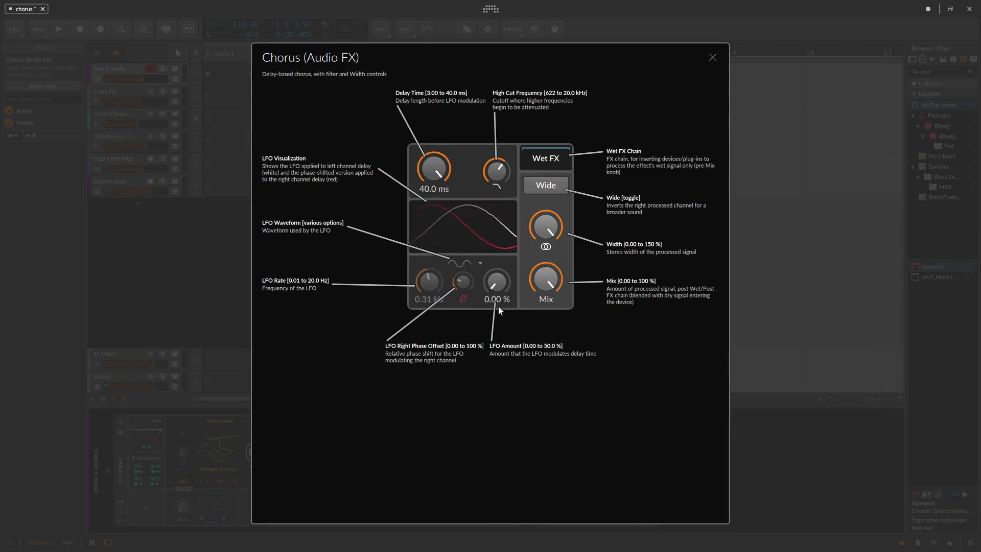
{"action": "left_click_drag", "start_coordinate": [500, 307], "coordinate": [500, 230]}
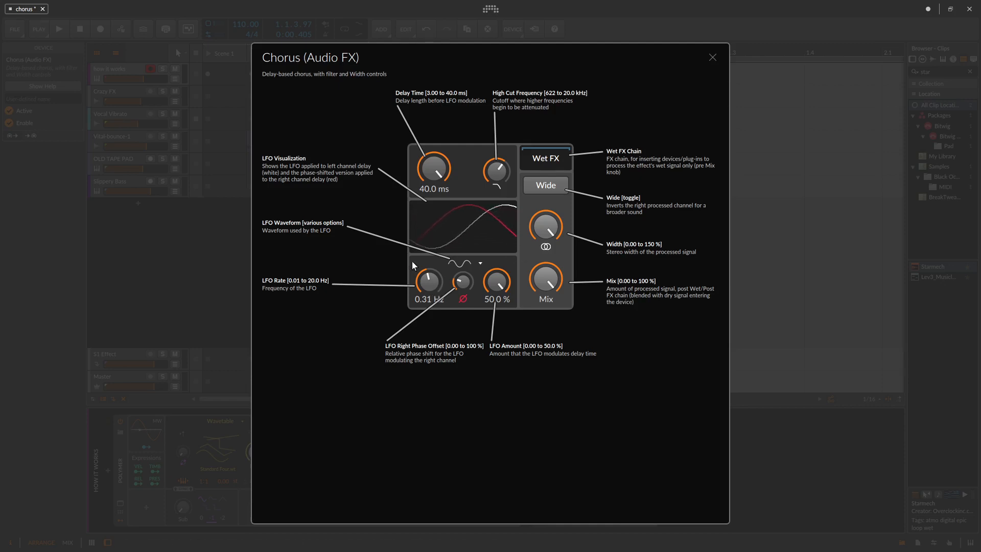
- Try a faster LFO Rate, then slow it to 0.02 Hz and reduce the LFO Amount to 10.00 %
{"action": "left_click_drag", "start_coordinate": [429, 282], "coordinate": [429, 219]}
{"action": "left_click_drag", "start_coordinate": [497, 281], "coordinate": [496, 326]}
{"action": "left_click_drag", "start_coordinate": [434, 284], "coordinate": [433, 330]}
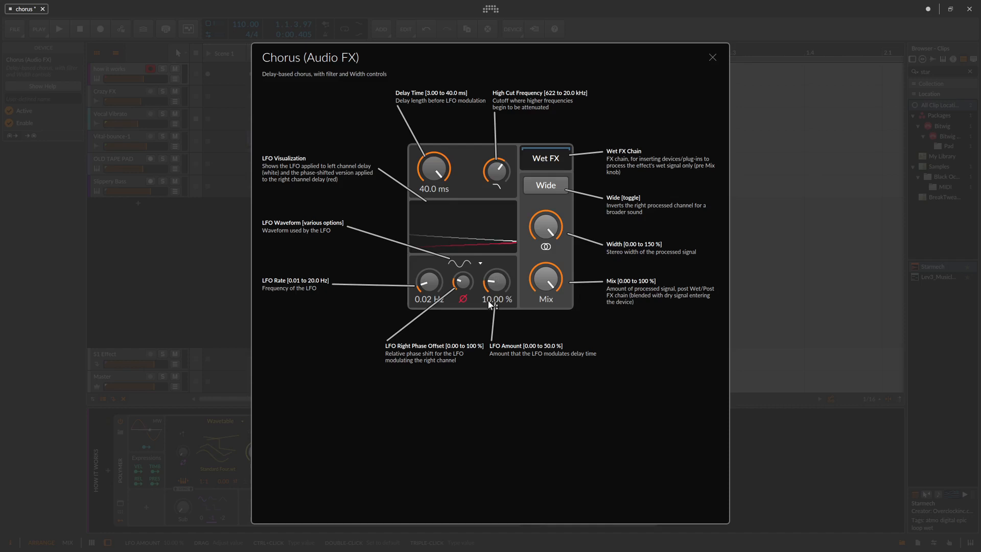
- Set the LFO Amount to 16.2 % and narrow the Width to 0 %
{"action": "left_click_drag", "start_coordinate": [497, 283], "coordinate": [498, 204]}
{"action": "left_click_drag", "start_coordinate": [558, 278], "coordinate": [558, 297]}
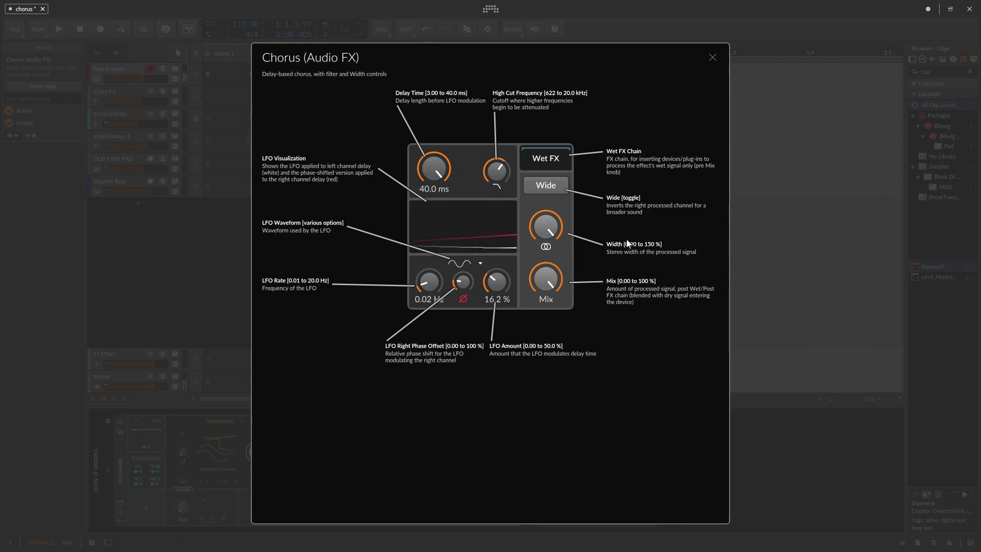
{"action": "left_click_drag", "start_coordinate": [537, 227], "coordinate": [536, 276]}
{"action": "left_click_drag", "start_coordinate": [542, 229], "coordinate": [542, 174]}
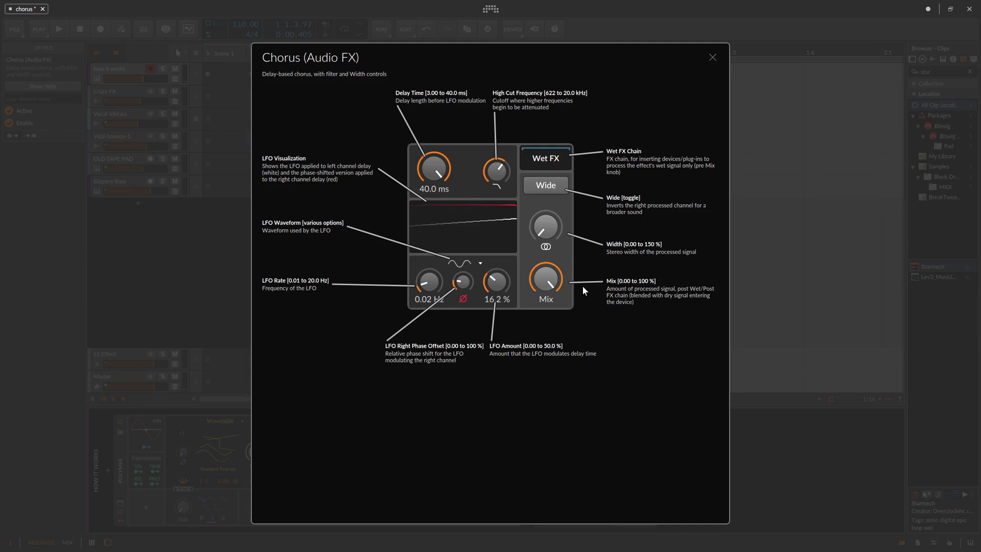
- Raise the LFO Rate to 3.48 Hz and reduce the LFO Right Phase Offset to zero
{"action": "mouse_move", "coordinate": [430, 285]}
{"action": "left_mouse_down"}
{"action": "mouse_move", "coordinate": [430, 256]}
{"action": "mouse_move", "coordinate": [430, 267]}
{"action": "left_mouse_up"}
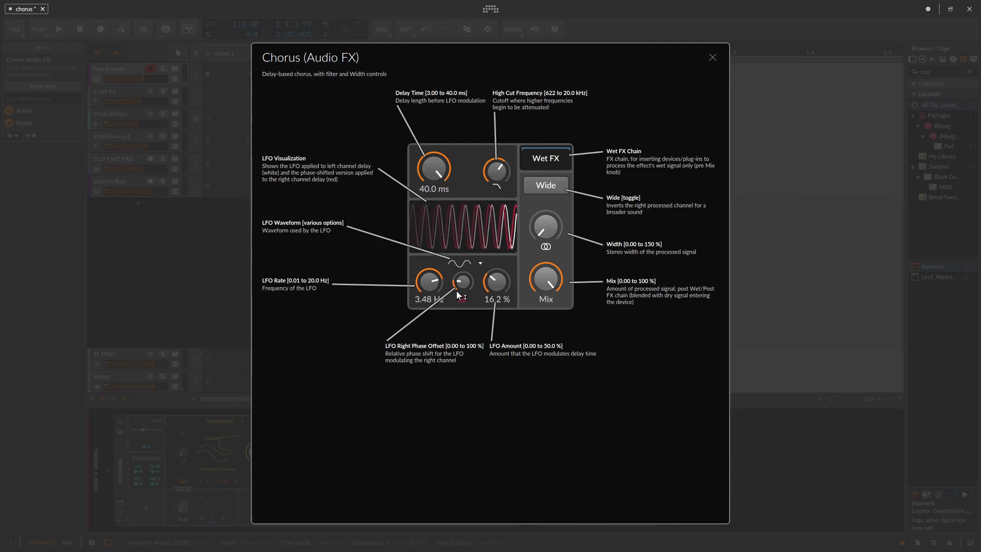
{"action": "left_click_drag", "start_coordinate": [458, 295], "coordinate": [458, 292]}
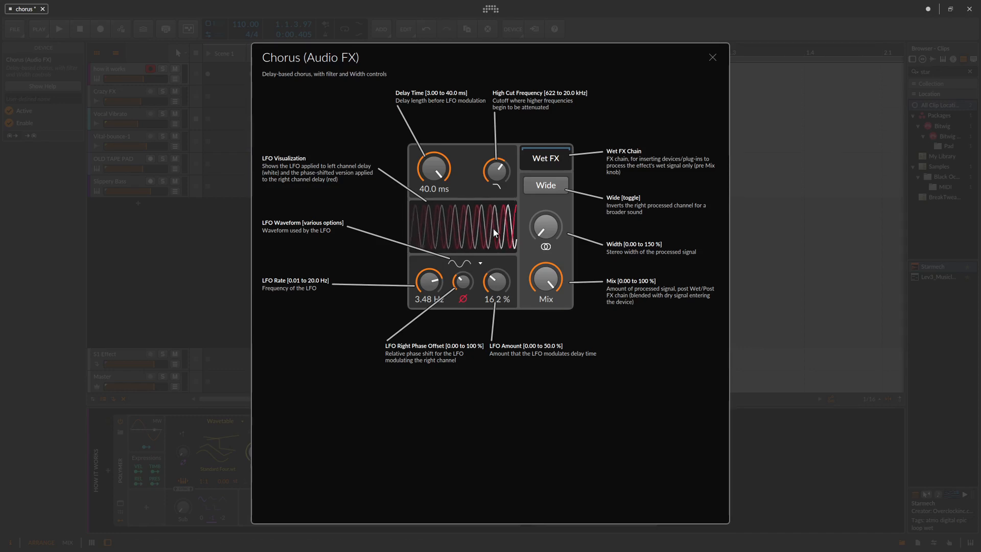
{"action": "mouse_move", "coordinate": [464, 279]}
{"action": "left_mouse_down"}
{"action": "mouse_move", "coordinate": [463, 293]}
{"action": "mouse_move", "coordinate": [467, 286]}
{"action": "left_mouse_up"}
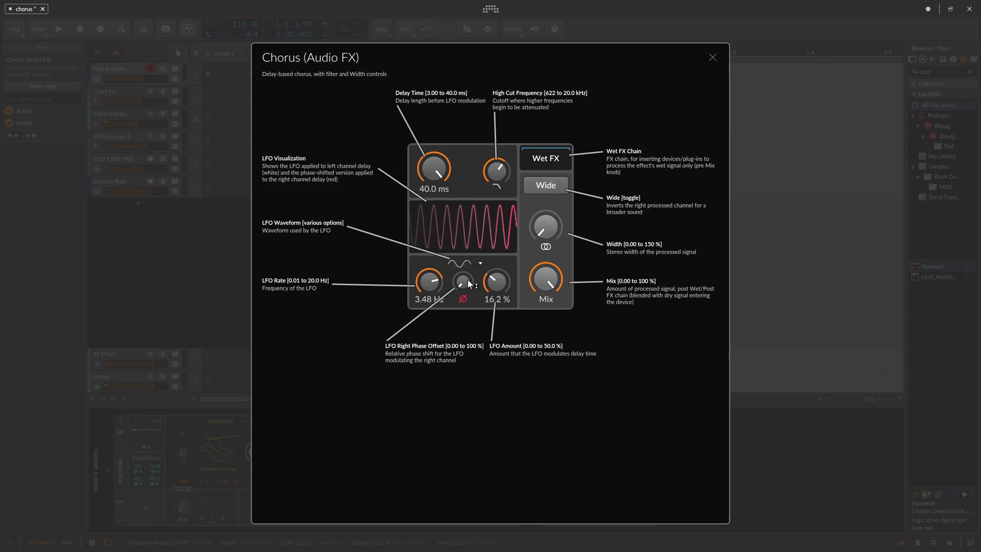
- Compare the sound with Width at about half and a raised LFO Right Phase Offset, returning both to zero
{"action": "left_click_drag", "start_coordinate": [544, 228], "coordinate": [545, 212]}
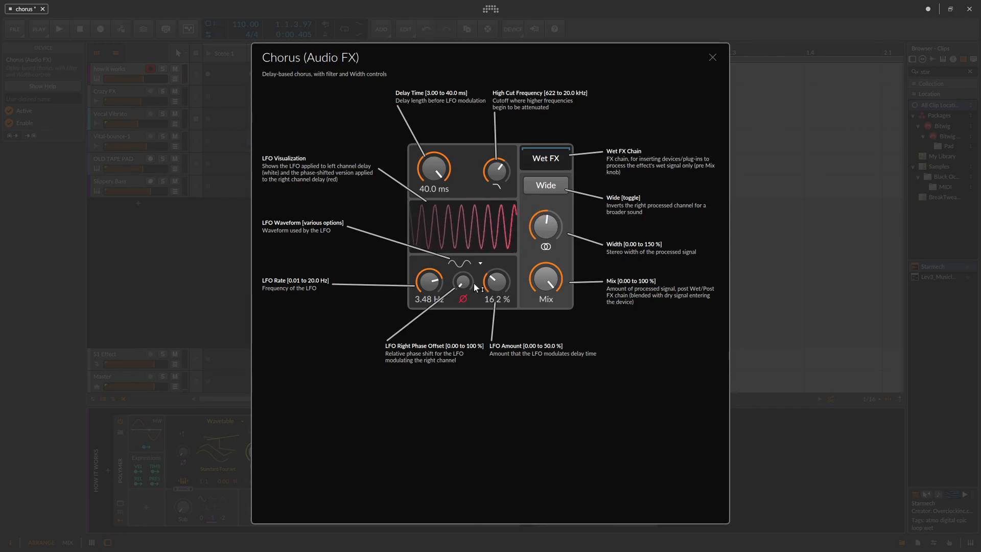
{"action": "left_click_drag", "start_coordinate": [464, 282], "coordinate": [463, 263]}
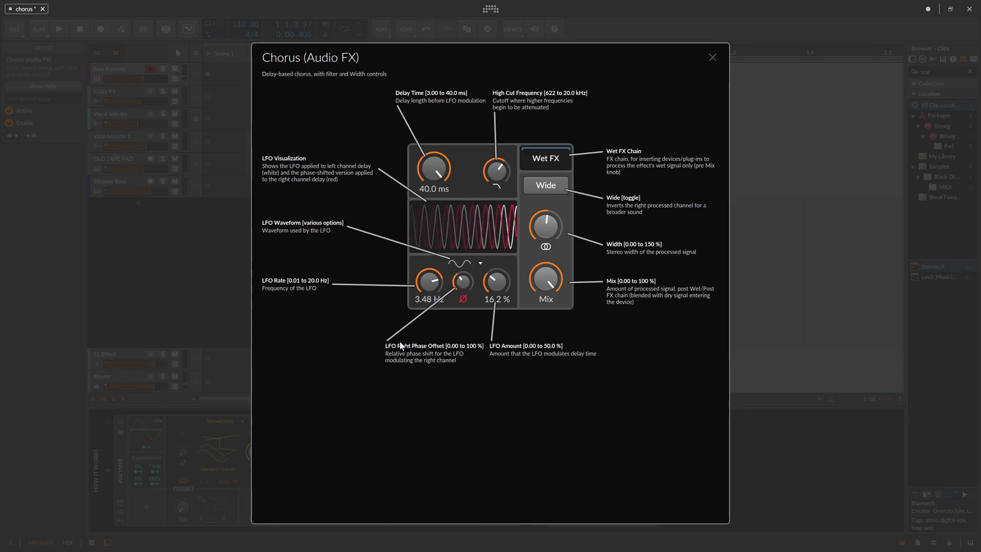
{"action": "left_click_drag", "start_coordinate": [534, 234], "coordinate": [534, 265]}
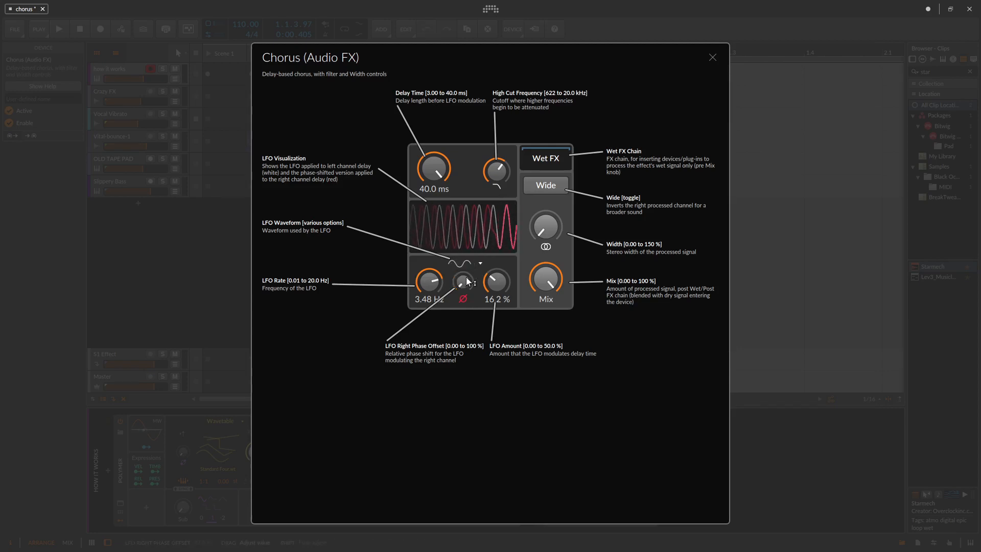
{"action": "mouse_move", "coordinate": [463, 282]}
{"action": "left_mouse_down"}
{"action": "mouse_move", "coordinate": [462, 256]}
{"action": "mouse_move", "coordinate": [463, 286]}
{"action": "left_mouse_up"}
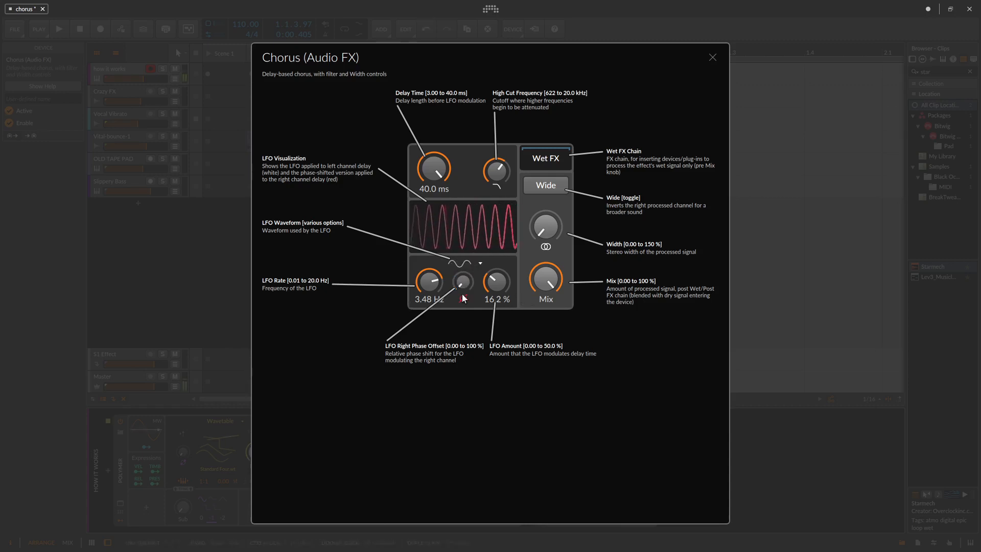
- Set the LFO Rate to 8.02 Hz and the LFO Amount to 2.75 % for a fast, shallow vibrato
{"action": "mouse_move", "coordinate": [429, 282]}
{"action": "left_mouse_down"}
{"action": "mouse_move", "coordinate": [430, 256]}
{"action": "mouse_move", "coordinate": [429, 274]}
{"action": "left_mouse_up"}
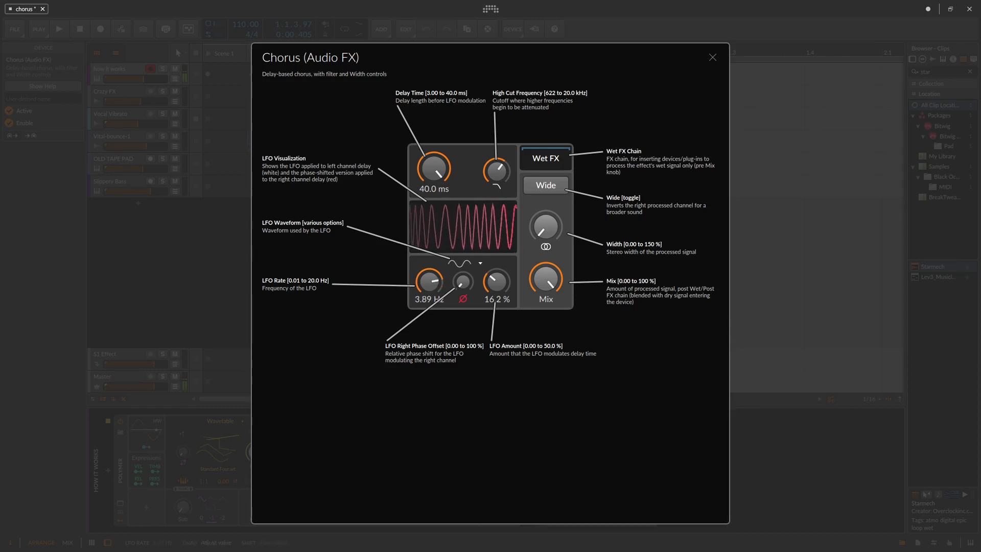
{"action": "left_click_drag", "start_coordinate": [496, 282], "coordinate": [497, 307]}
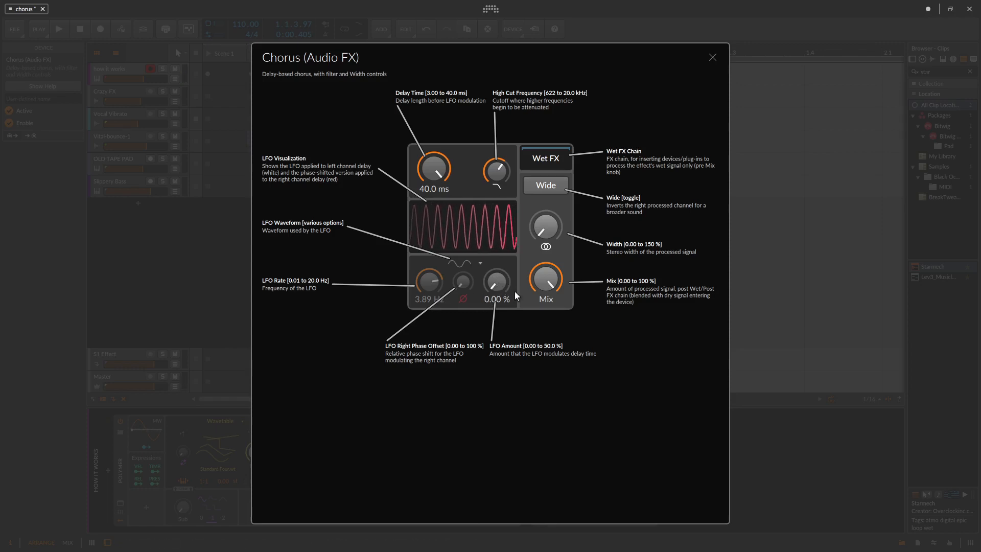
{"action": "left_click_drag", "start_coordinate": [500, 284], "coordinate": [476, 304]}
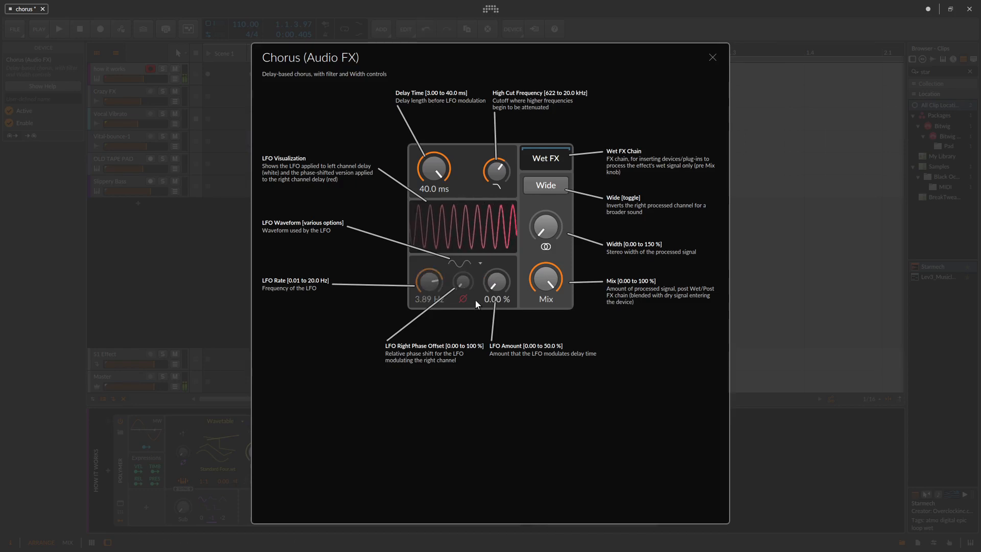
{"action": "left_click_drag", "start_coordinate": [430, 282], "coordinate": [430, 274]}
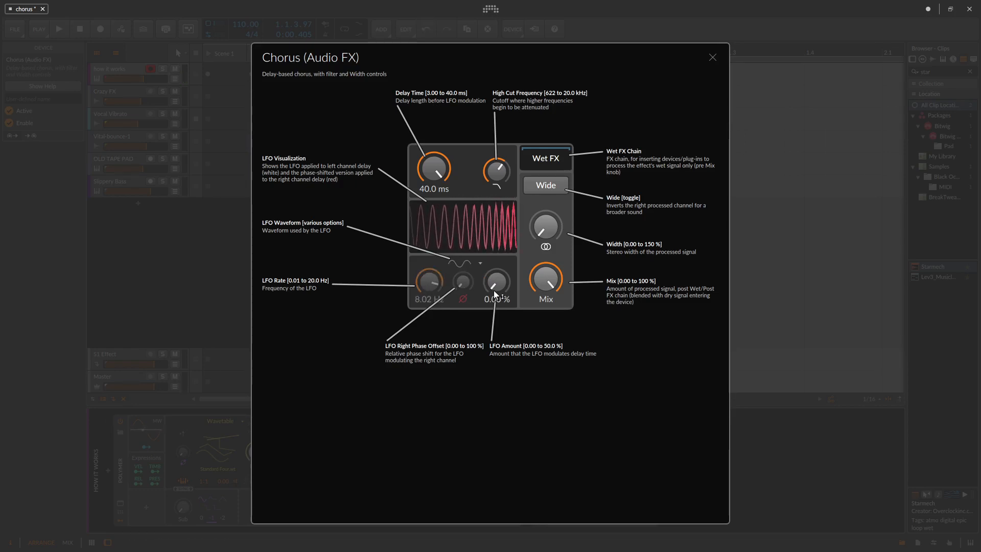
{"action": "mouse_move", "coordinate": [495, 283]}
{"action": "left_mouse_down"}
{"action": "mouse_move", "coordinate": [495, 267]}
{"action": "mouse_move", "coordinate": [495, 283]}
{"action": "left_mouse_up"}
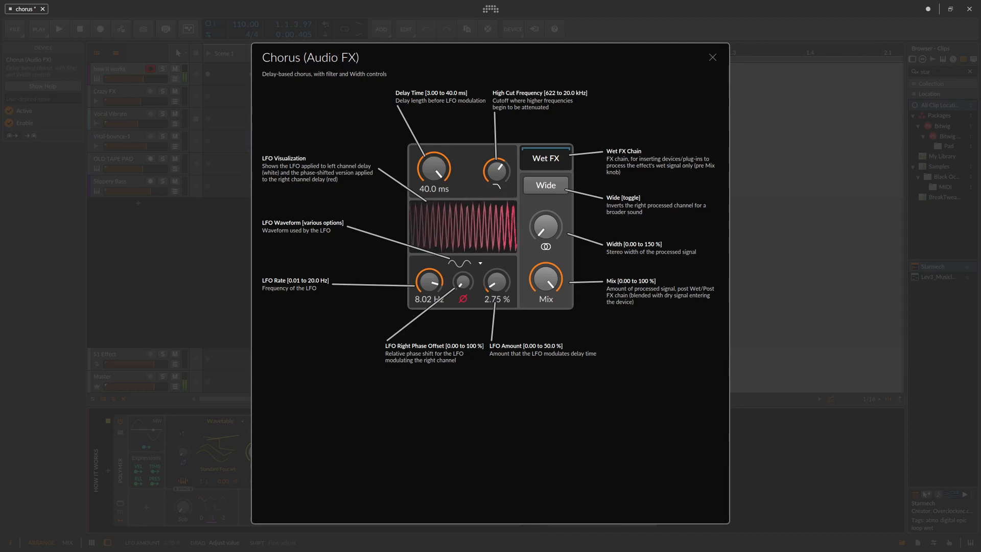
- Lower the Delay Time to 10.6 ms and use a triangle LFO waveform with the LFO Amount raised to 37.3 %
{"action": "left_click_drag", "start_coordinate": [440, 170], "coordinate": [440, 250]}
{"action": "mouse_move", "coordinate": [495, 283]}
{"action": "left_mouse_down"}
{"action": "mouse_move", "coordinate": [495, 268]}
{"action": "mouse_move", "coordinate": [495, 277]}
{"action": "left_mouse_up"}
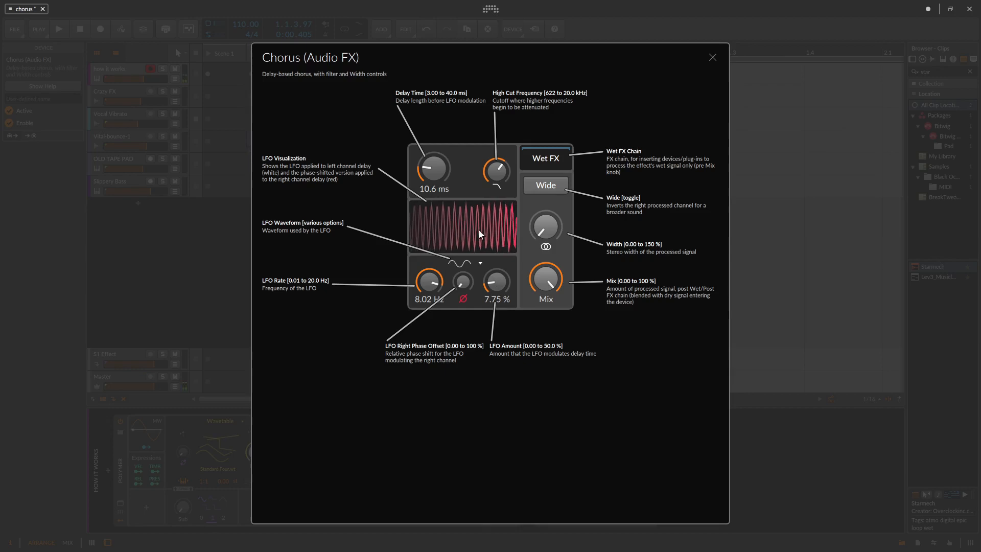
{"action": "left_click", "coordinate": [455, 262]}
{"action": "left_click", "coordinate": [487, 286]}
{"action": "left_click_drag", "start_coordinate": [496, 285], "coordinate": [497, 234]}
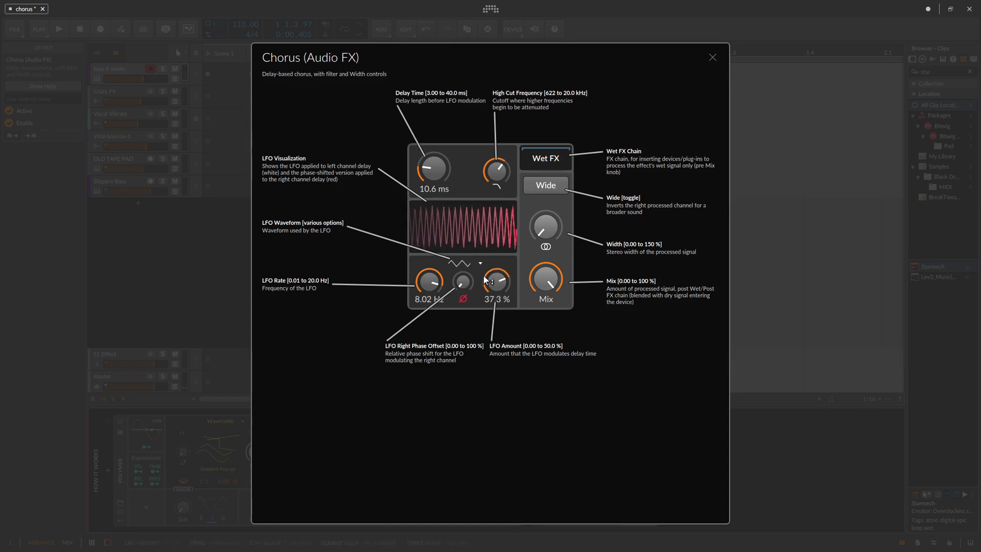
- Set the Delay Time to 40.0 ms and, after trying an LFO Rate of 12.6 Hz, slow the rate to 0.82 Hz
{"action": "left_click_drag", "start_coordinate": [432, 294], "coordinate": [432, 279]}
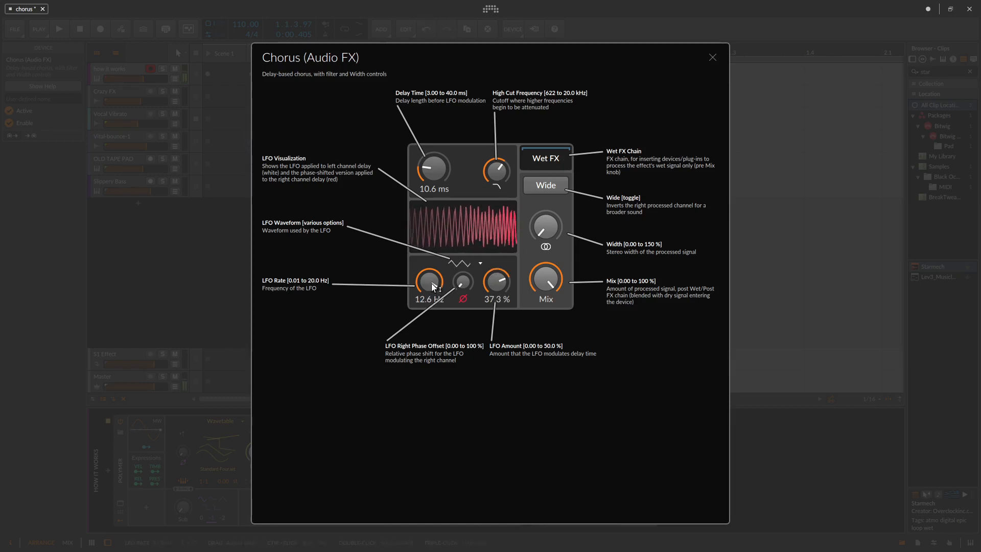
{"action": "left_click_drag", "start_coordinate": [434, 168], "coordinate": [434, 134]}
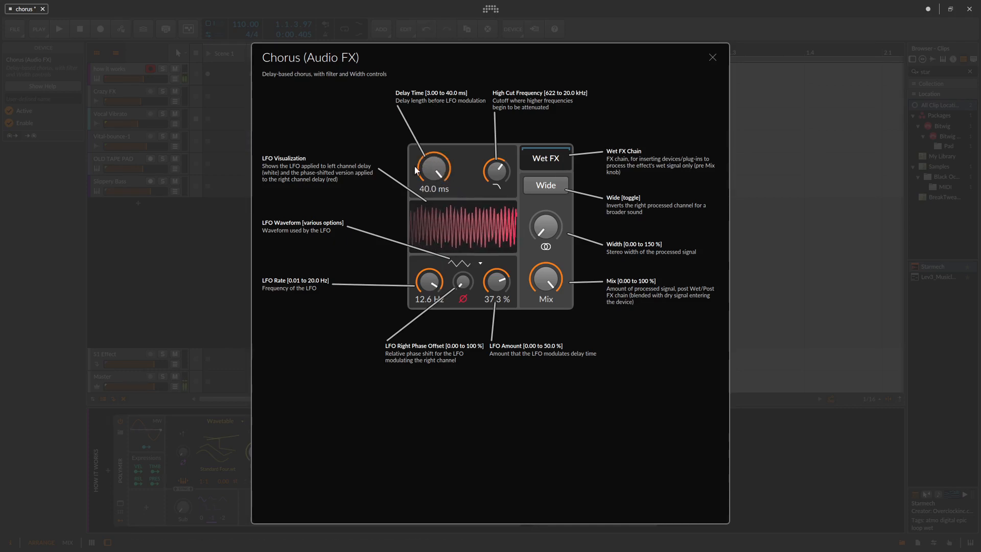
{"action": "left_click_drag", "start_coordinate": [429, 282], "coordinate": [418, 307]}
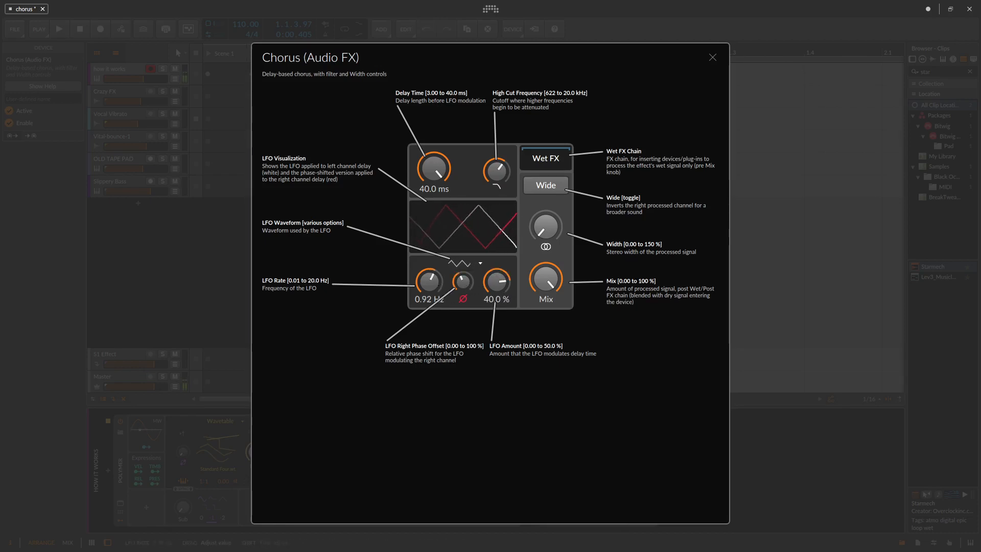
{"action": "mouse_move", "coordinate": [429, 282]}
{"action": "left_mouse_down"}
{"action": "mouse_move", "coordinate": [429, 265]}
{"action": "mouse_move", "coordinate": [429, 299]}
{"action": "left_mouse_up"}
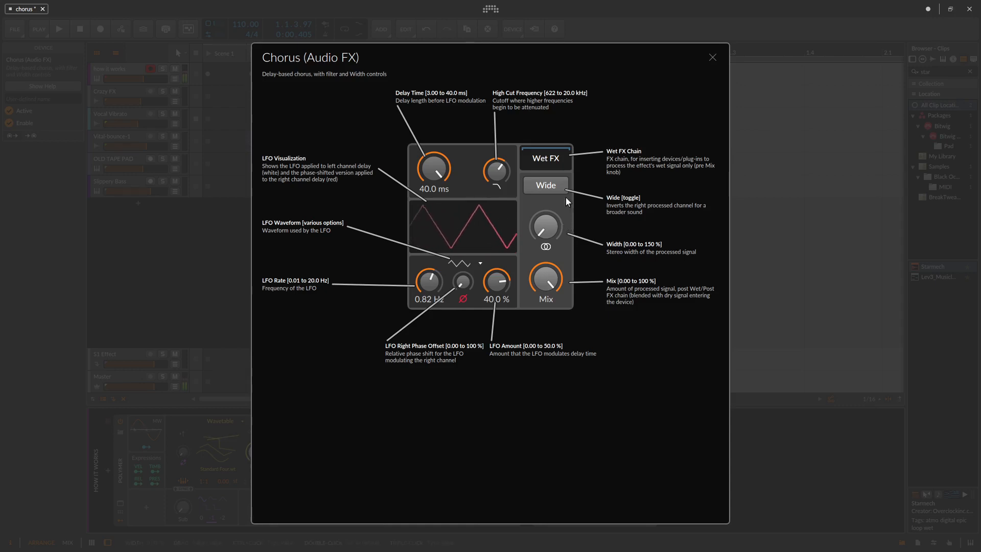
- Close the Chorus help view and audition the Scene 2 clip of the Vital-bounce-1 track
{"action": "left_click", "coordinate": [712, 58]}
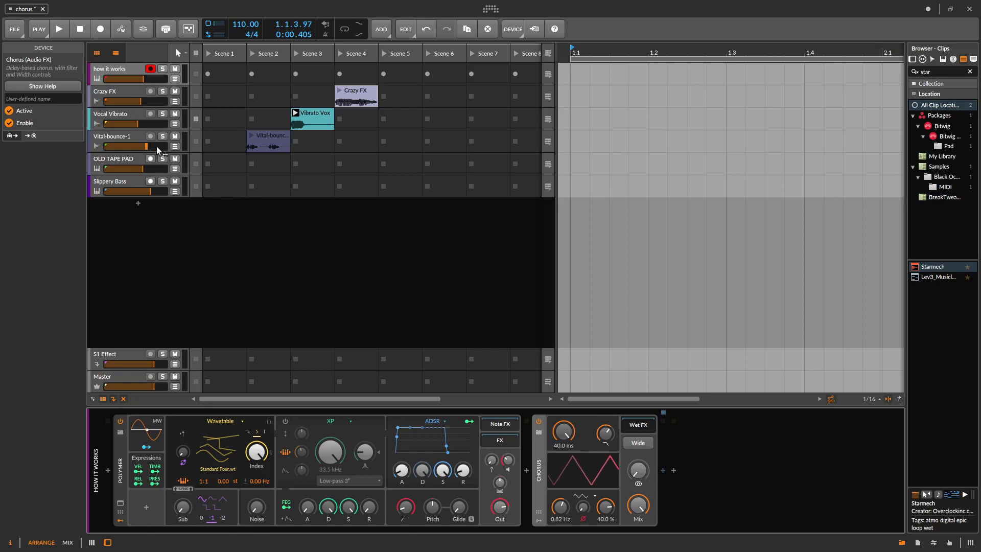
{"action": "left_click", "coordinate": [105, 137]}
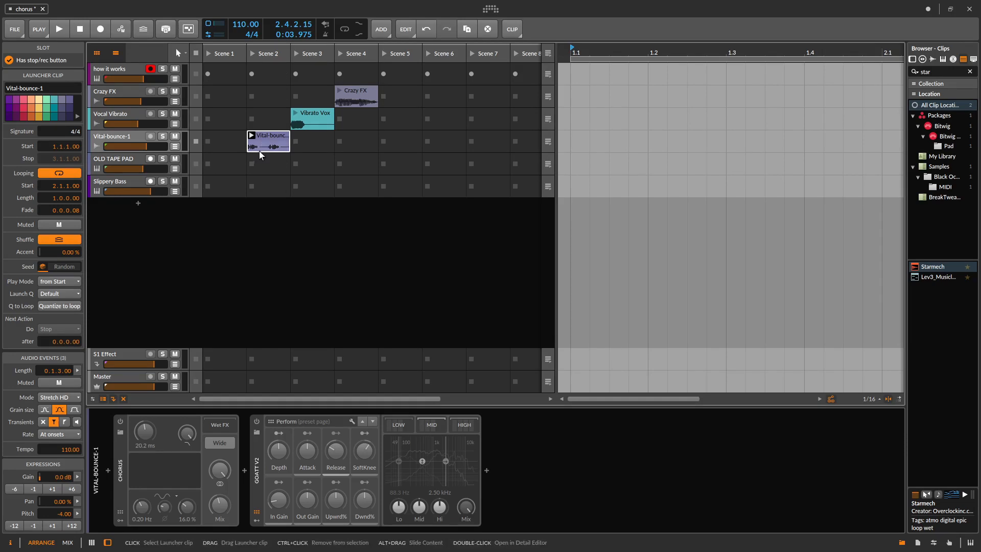
{"action": "left_click", "coordinate": [250, 53]}
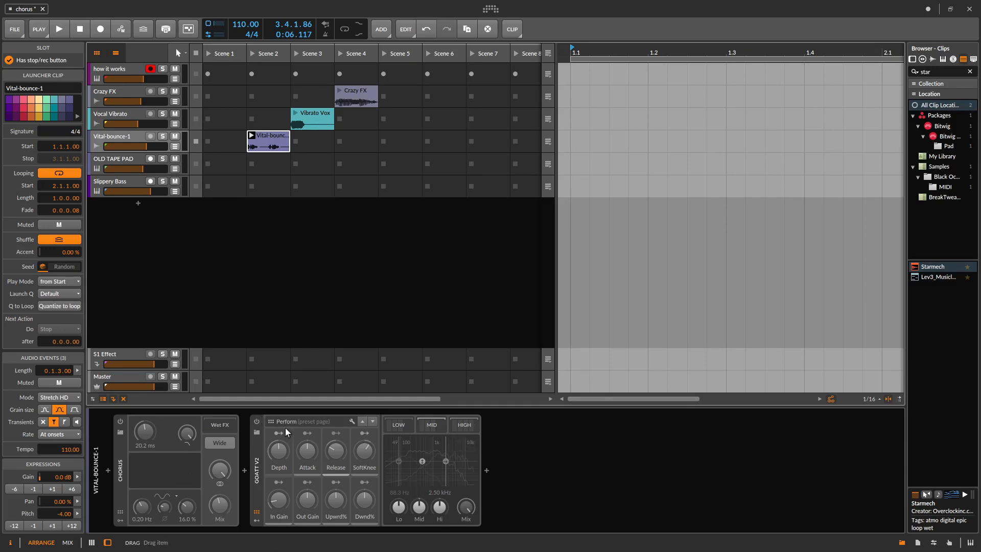
- Enable the GOATT V2 device on the Vital-bounce-1 track and audition the clip through it
{"action": "left_click", "coordinate": [254, 423]}
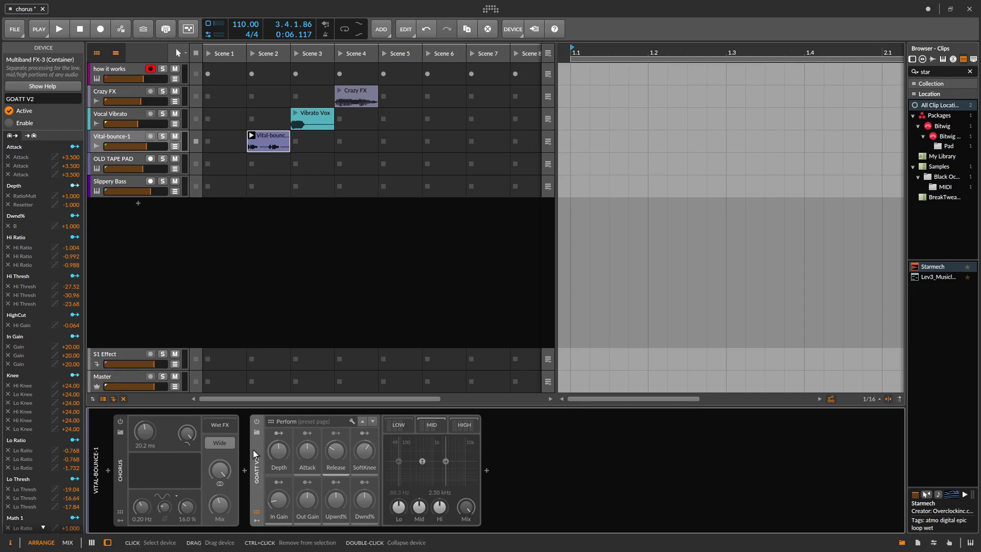
{"action": "left_click", "coordinate": [256, 422]}
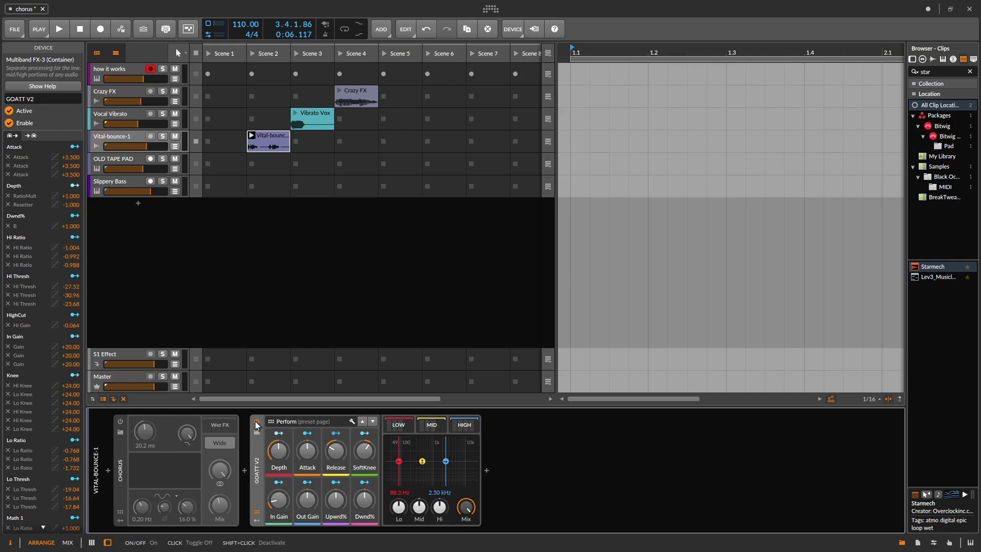
{"action": "left_click", "coordinate": [251, 136]}
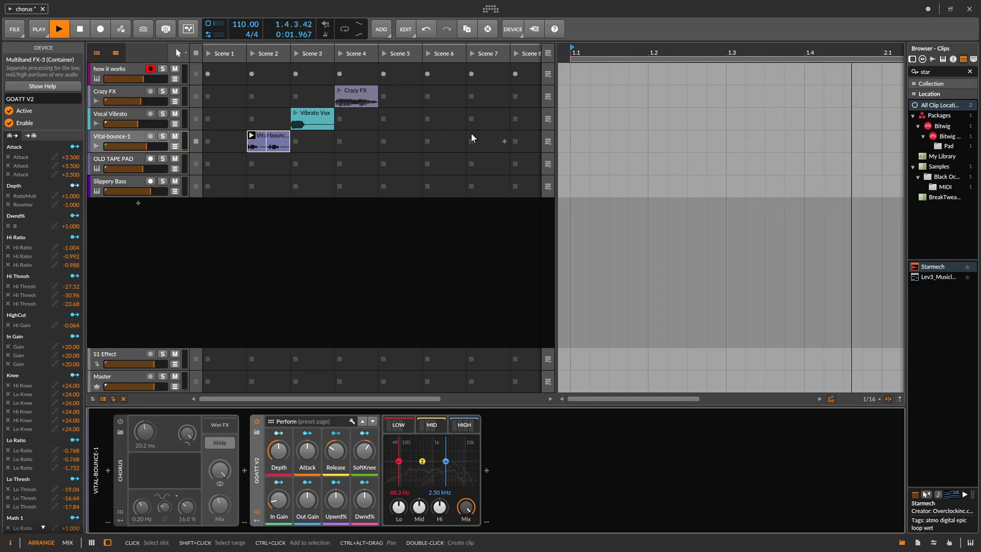
{"action": "key", "text": "space"}
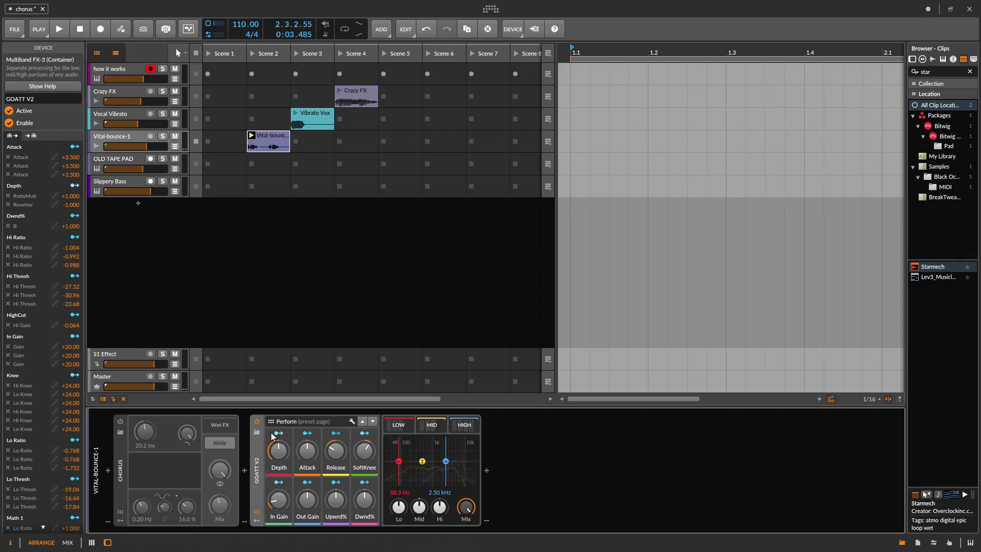
- Compare the Vital-bounce-1 clip with its Chorus device on and off, leaving the Chorus enabled
{"action": "left_click", "coordinate": [121, 420]}
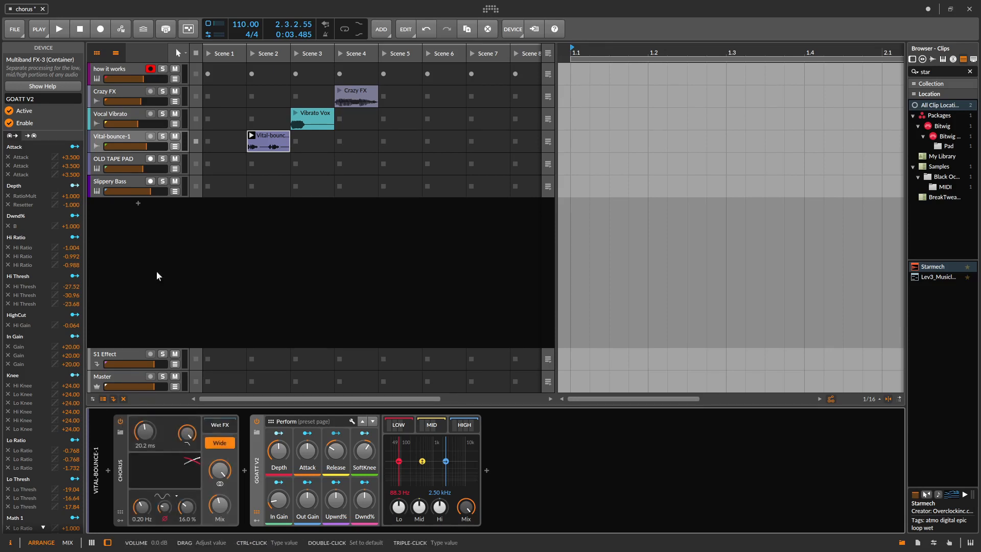
{"action": "left_click", "coordinate": [63, 30]}
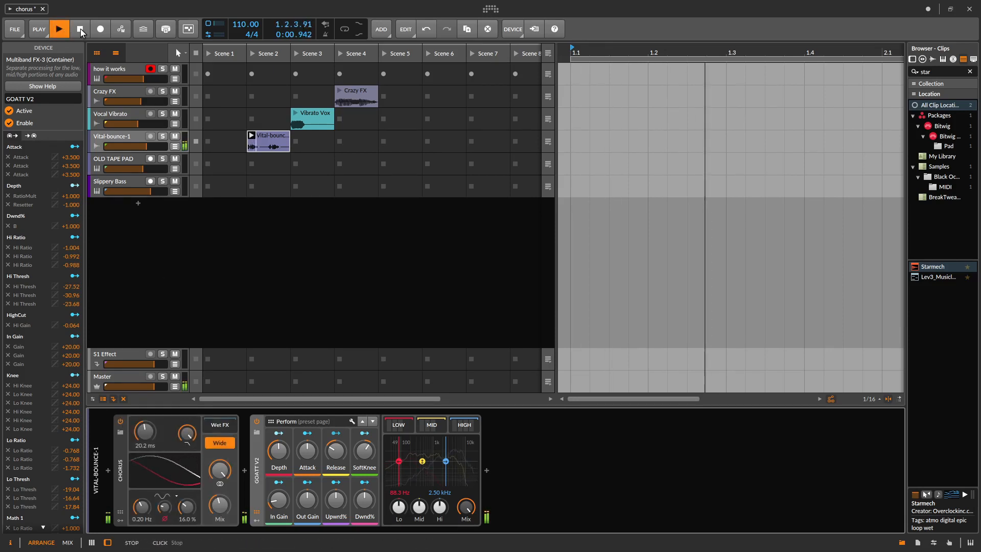
{"action": "left_click", "coordinate": [81, 29]}
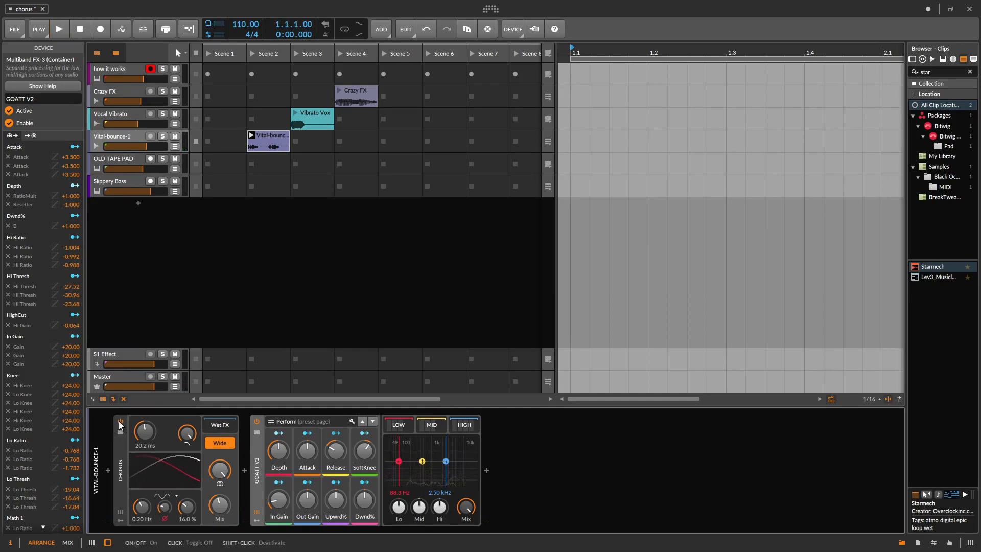
{"action": "key", "text": "space"}
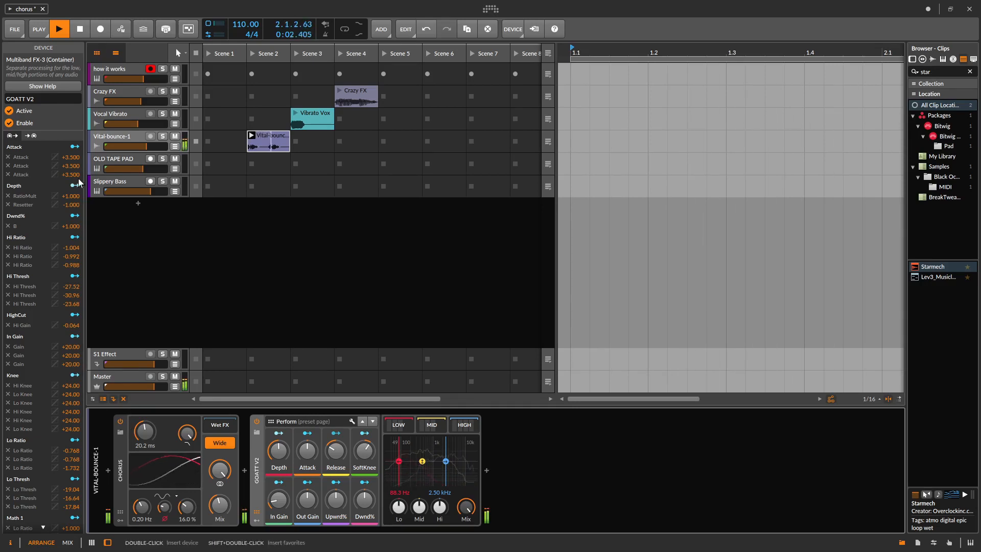
{"action": "left_click", "coordinate": [82, 32]}
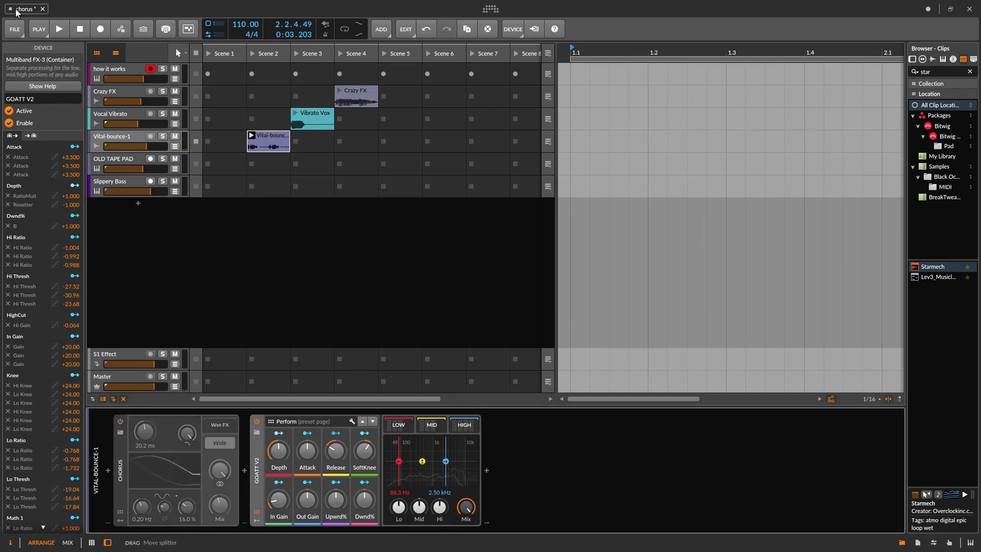
{"action": "left_click", "coordinate": [57, 31]}
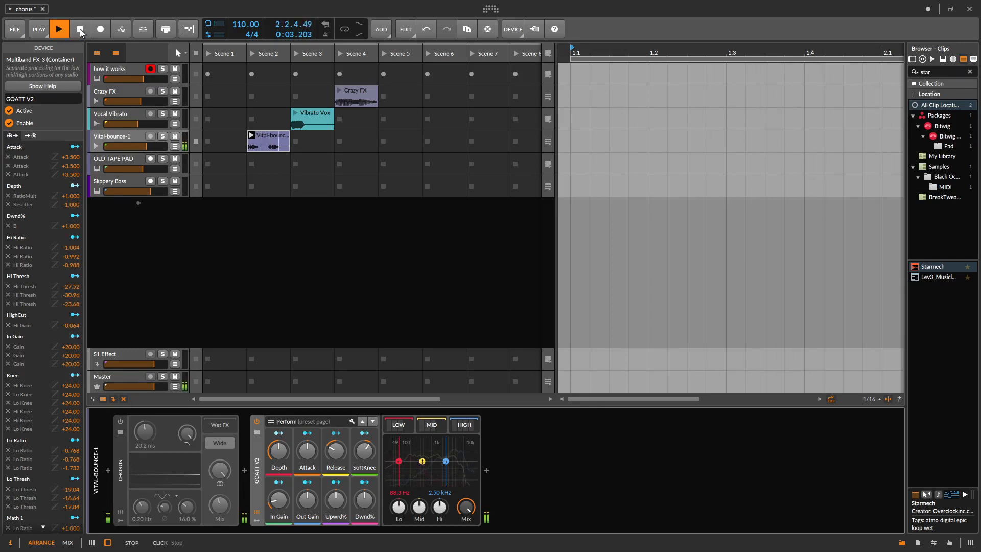
{"action": "left_click", "coordinate": [80, 29]}
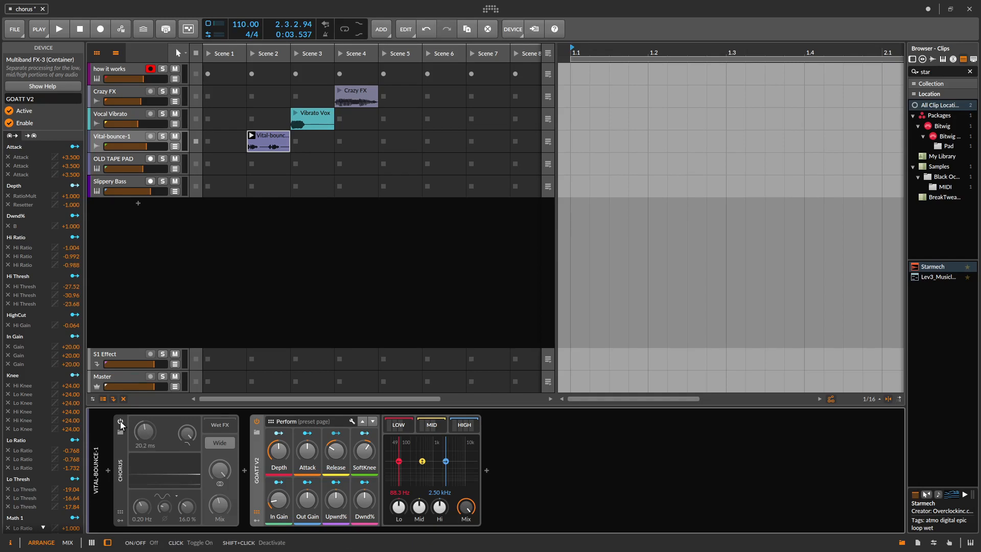
{"action": "left_click", "coordinate": [220, 443]}
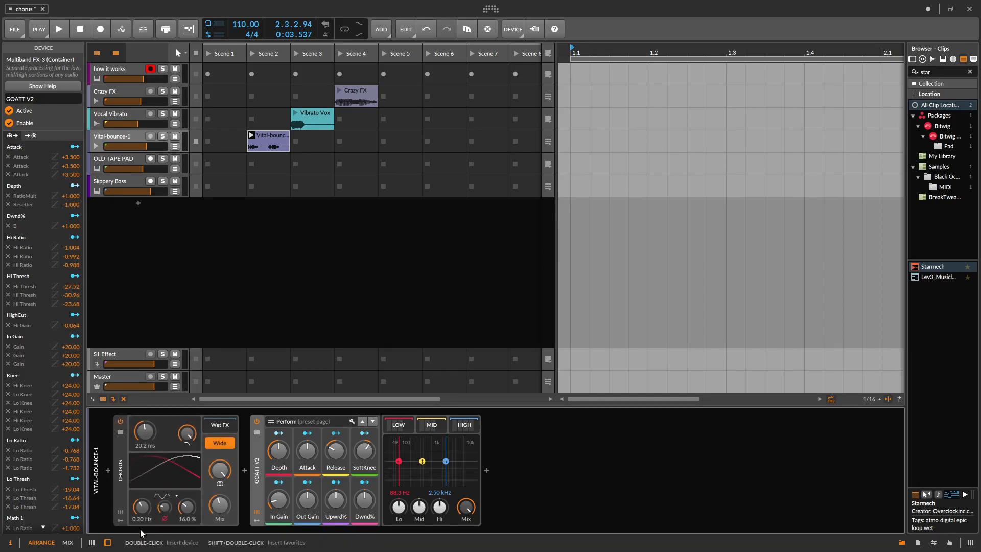
- Raise the LFO Amount of the Vital-bounce-1 Chorus to 50.0 % and play Scene 2
{"action": "left_click_drag", "start_coordinate": [187, 511], "coordinate": [188, 511]}
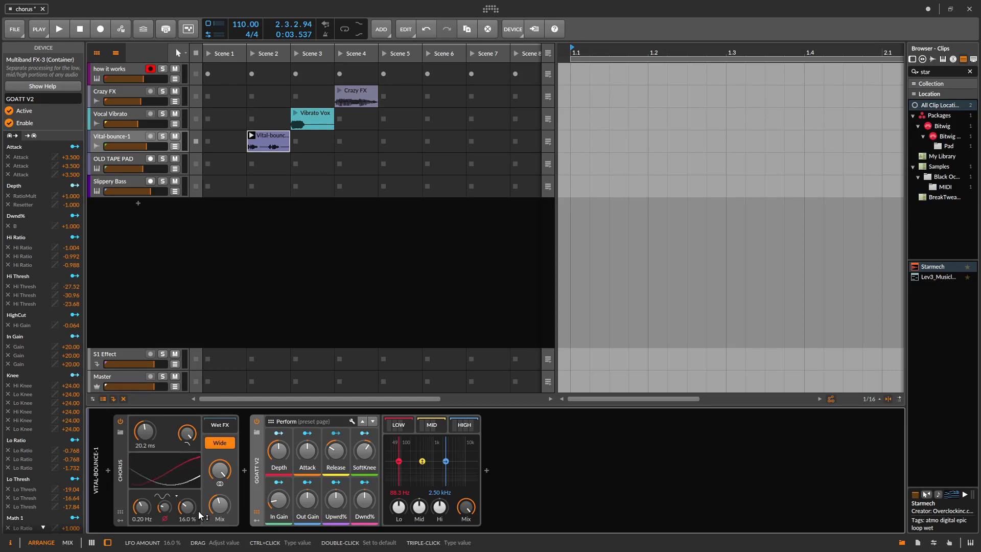
{"action": "double_click", "coordinate": [190, 510]}
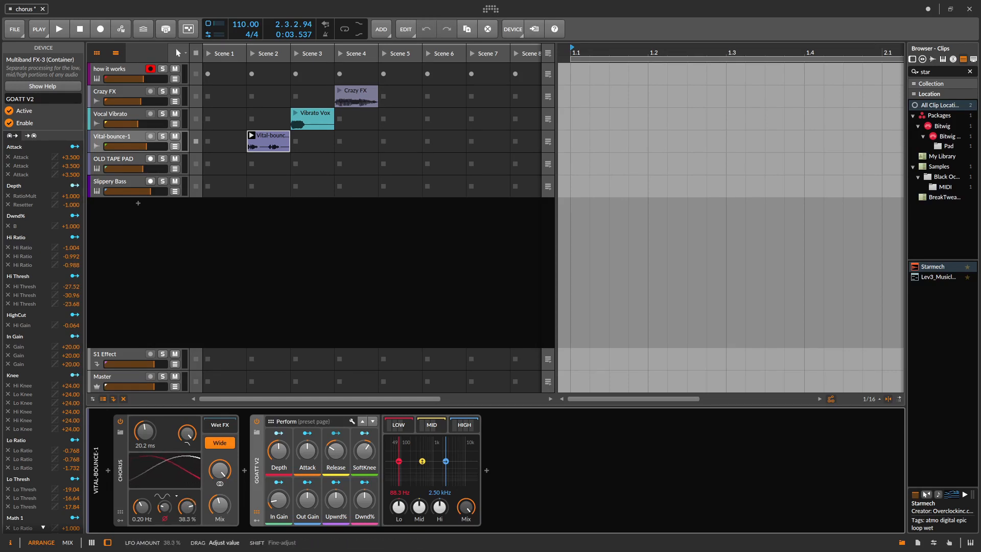
{"action": "left_click", "coordinate": [251, 53]}
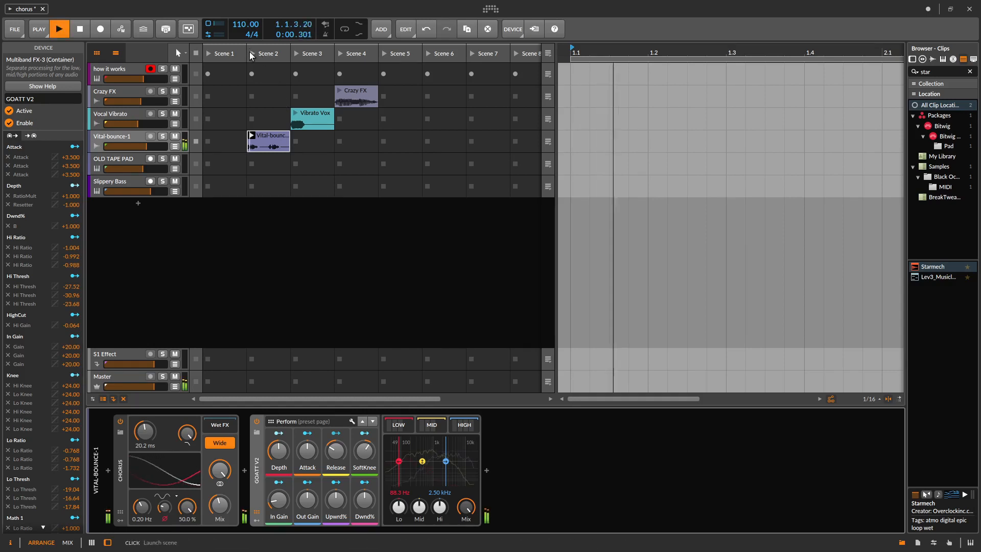
- Try a Chorus LFO Rate of 2.12 Hz during playback, slow it to 0.16 Hz and stop playback
{"action": "mouse_move", "coordinate": [142, 507]}
{"action": "left_mouse_down"}
{"action": "mouse_move", "coordinate": [142, 486]}
{"action": "mouse_move", "coordinate": [144, 508]}
{"action": "left_mouse_up"}
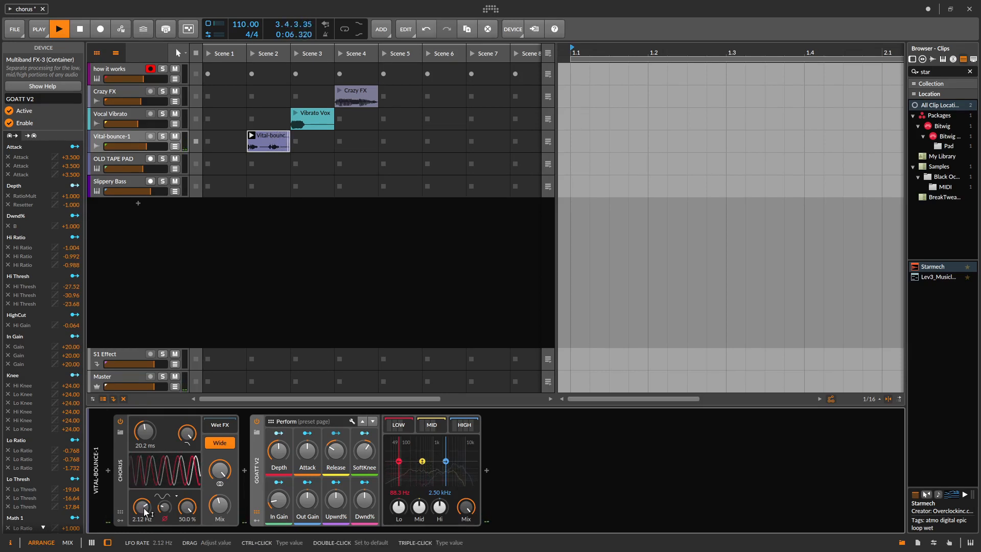
{"action": "mouse_move", "coordinate": [144, 508]}
{"action": "left_mouse_down"}
{"action": "mouse_move", "coordinate": [144, 538]}
{"action": "mouse_move", "coordinate": [143, 503]}
{"action": "left_mouse_up"}
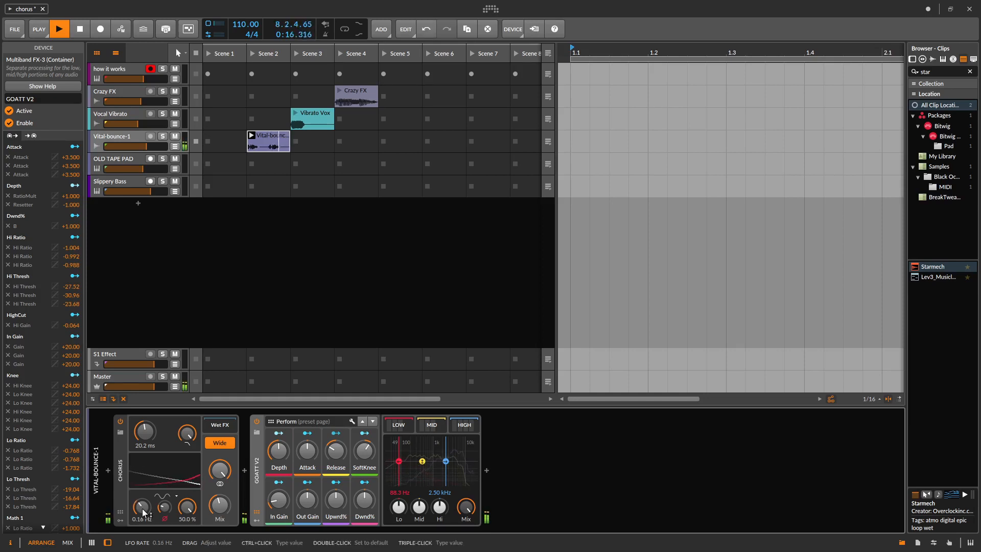
{"action": "key", "text": "space"}
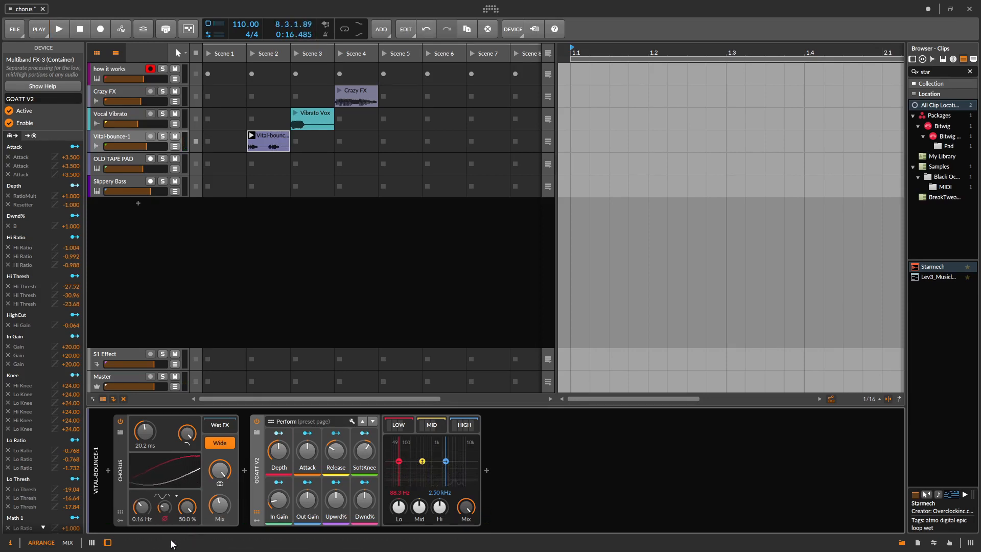
- Set the Chorus LFO Rate to 0.15 Hz and LFO Amount to 15.5 %, and compare playback with Wide on and off
{"action": "left_click_drag", "start_coordinate": [142, 508], "coordinate": [165, 494]}
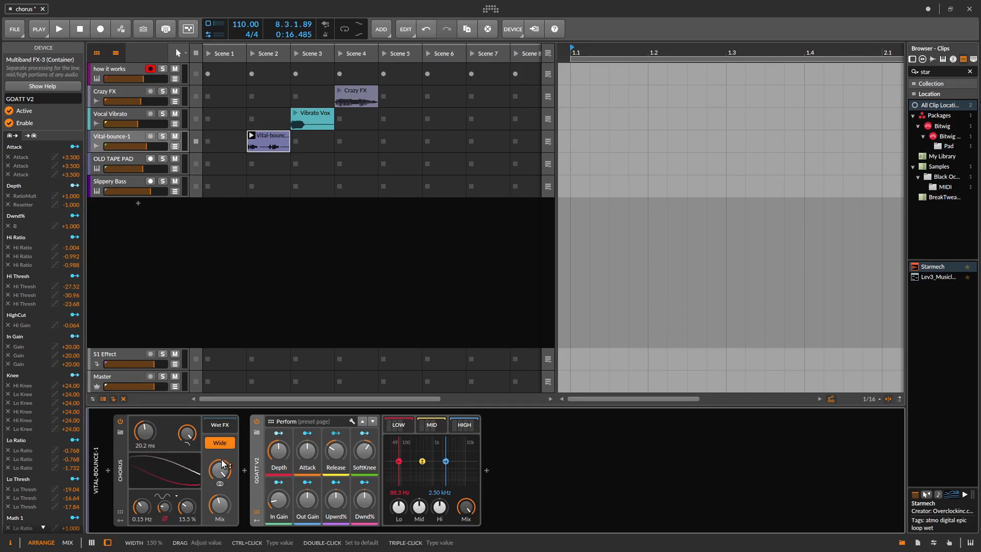
{"action": "key", "text": "space"}
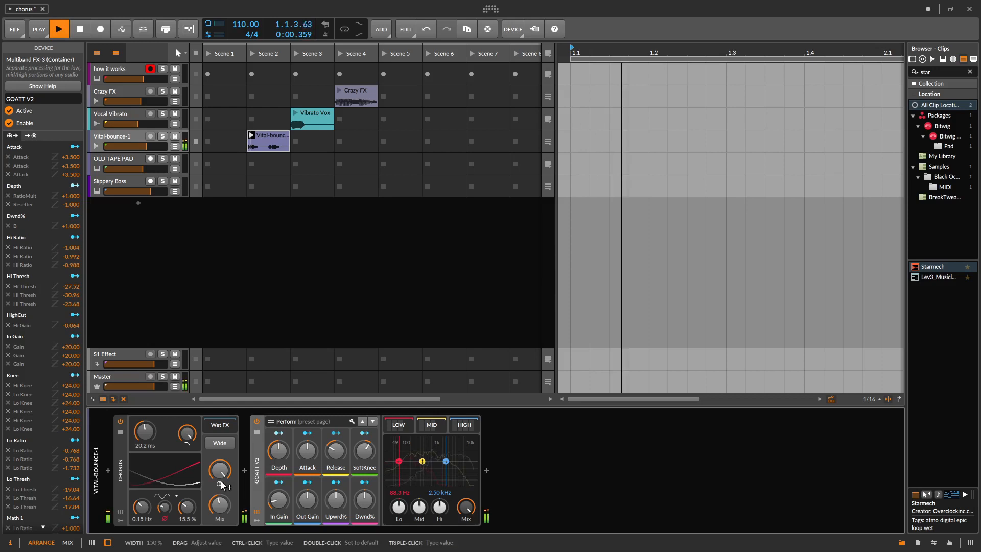
{"action": "left_click", "coordinate": [210, 443]}
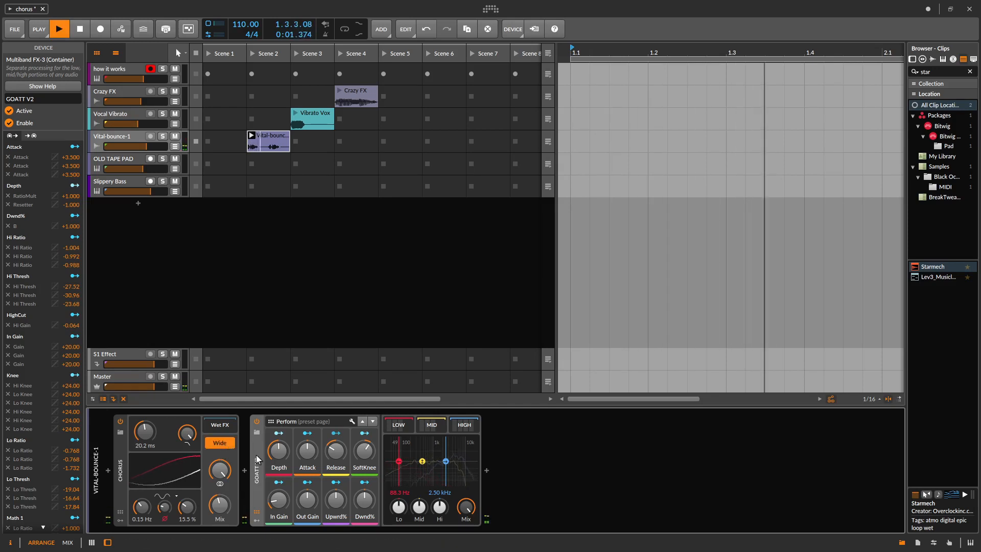
{"action": "key", "text": "space"}
{"action": "left_click", "coordinate": [218, 444]}
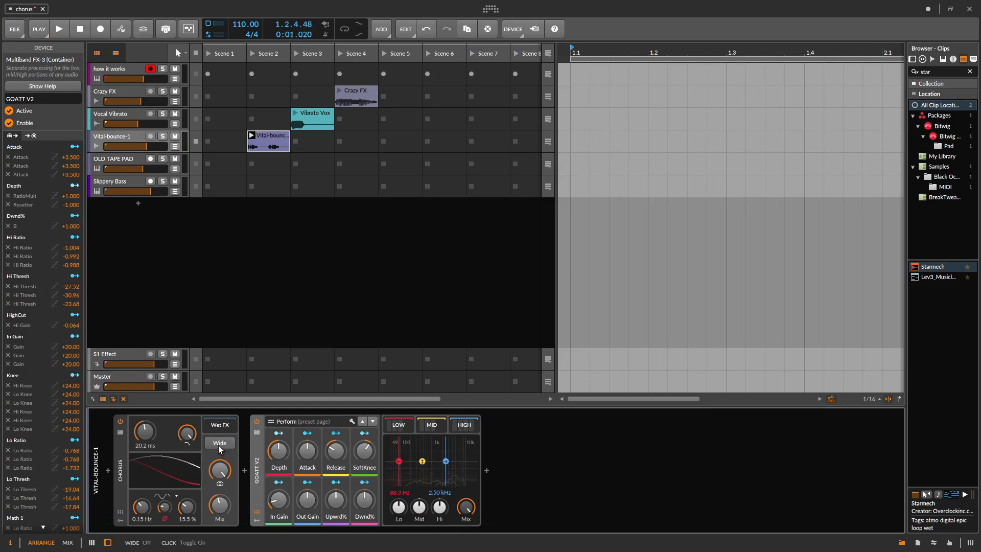
{"action": "key", "text": "space"}
{"action": "left_click", "coordinate": [219, 447]}
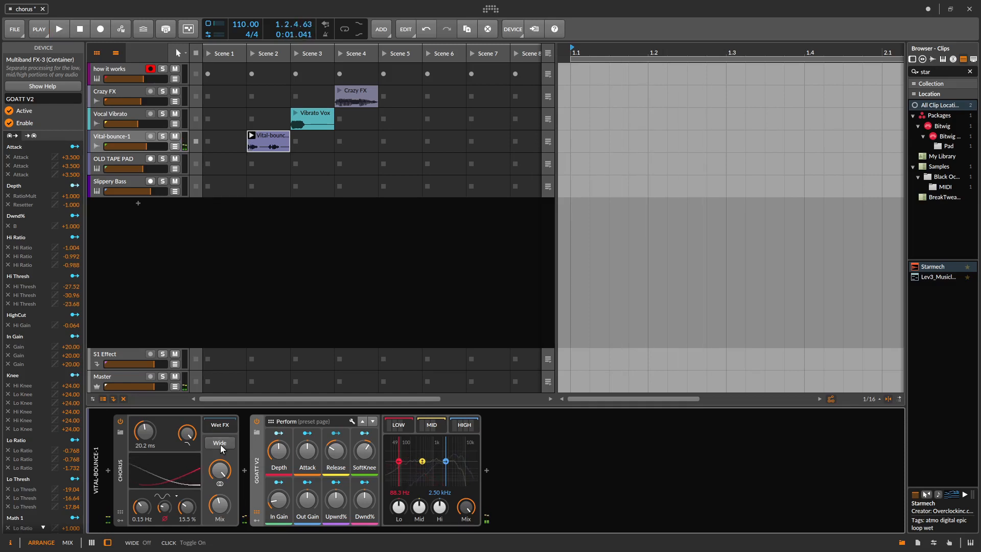
{"action": "key", "text": "space"}
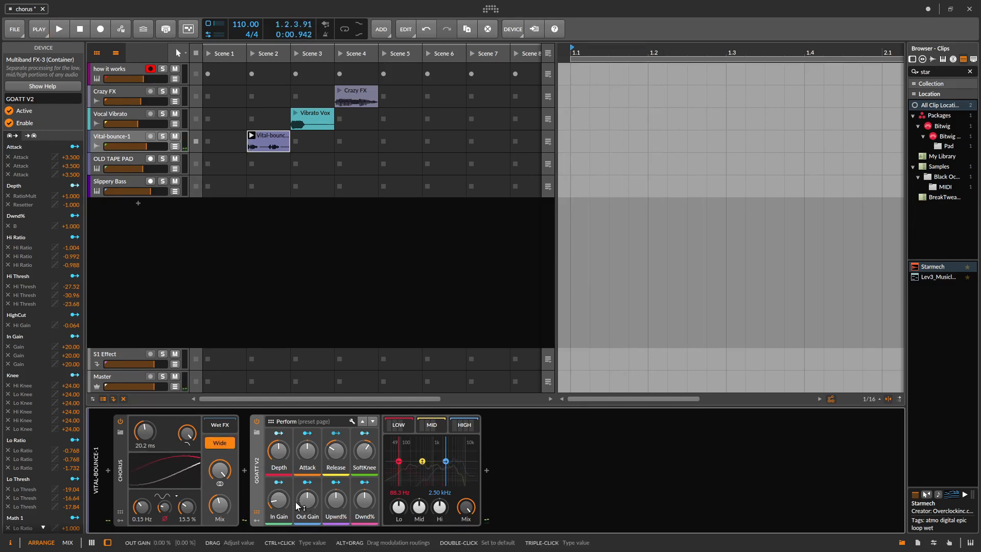
- Turn Wide off, reduce the Chorus Width to 0.00 % and audition the clip
{"action": "left_click", "coordinate": [220, 443]}
{"action": "key", "text": "space"}
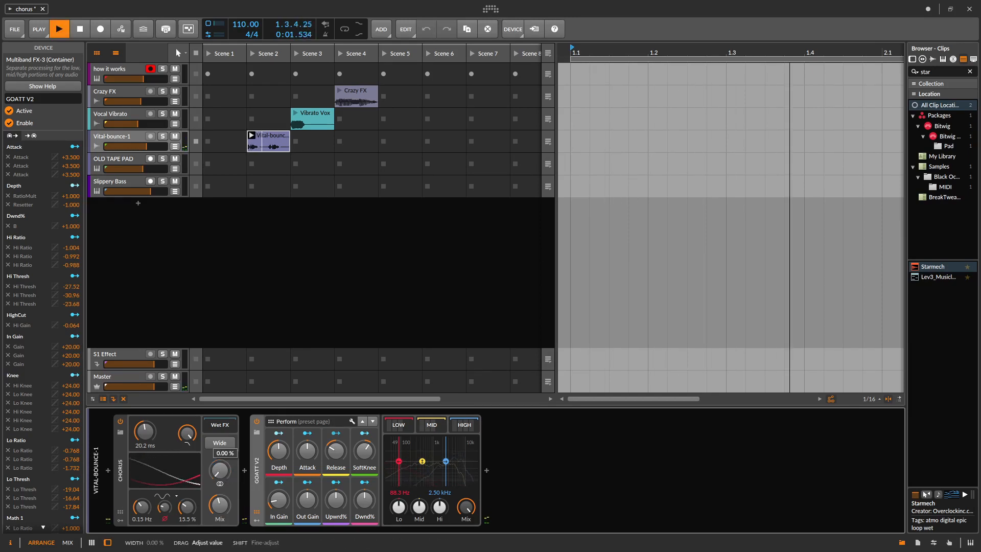
{"action": "key", "text": "space"}
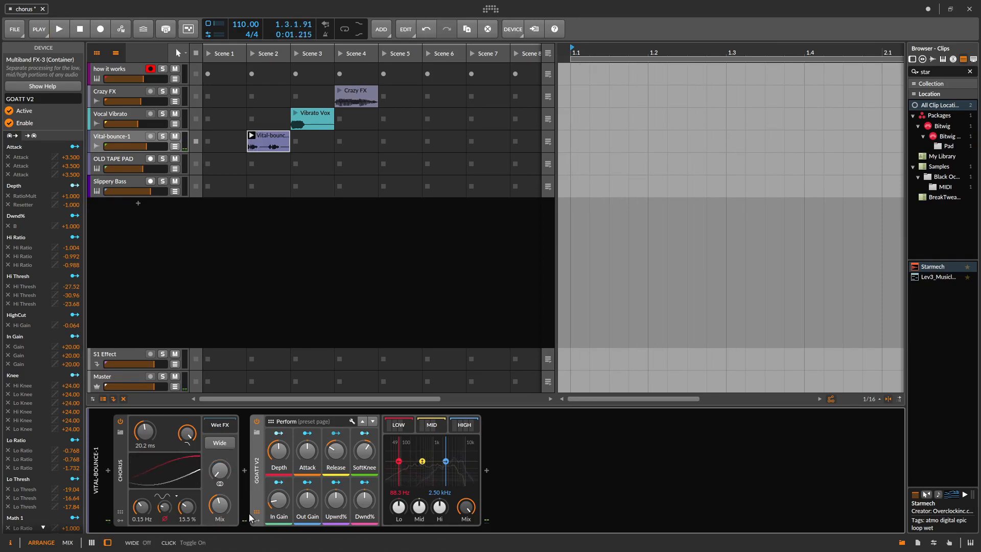
- Set the Vital-bounce-1 Chorus to a 3.22 Hz LFO Rate, 45.0 % LFO Amount and 63.0 % Width, auditioning the clip while adjusting
{"action": "left_click_drag", "start_coordinate": [187, 507], "coordinate": [143, 524]}
{"action": "key", "text": "space"}
{"action": "key", "text": "space"}
{"action": "key", "text": "space"}
{"action": "key", "text": "space"}
{"action": "key", "text": "space"}
{"action": "key", "text": "space"}
{"action": "key", "text": "space"}
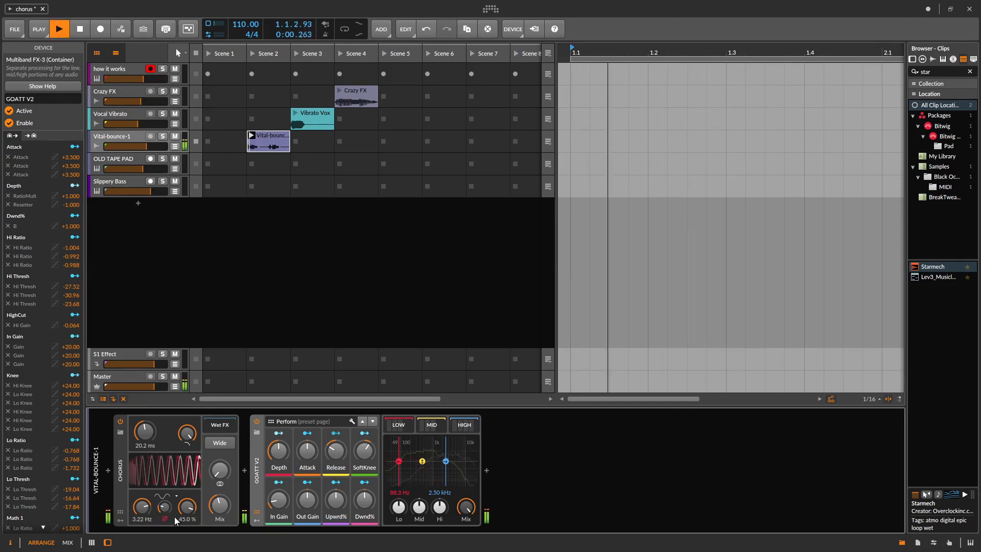
{"action": "key", "text": "space"}
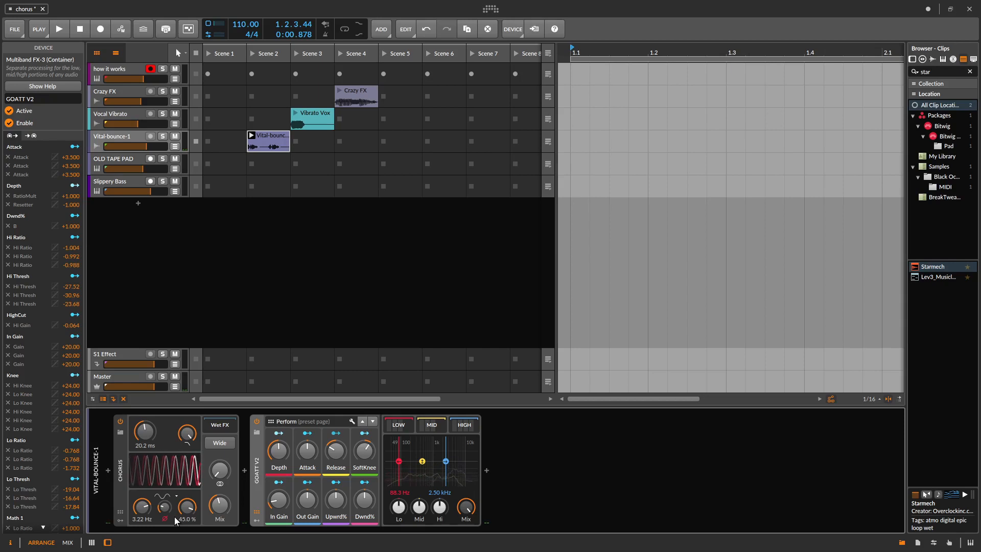
{"action": "left_click_drag", "start_coordinate": [219, 475], "coordinate": [219, 440]}
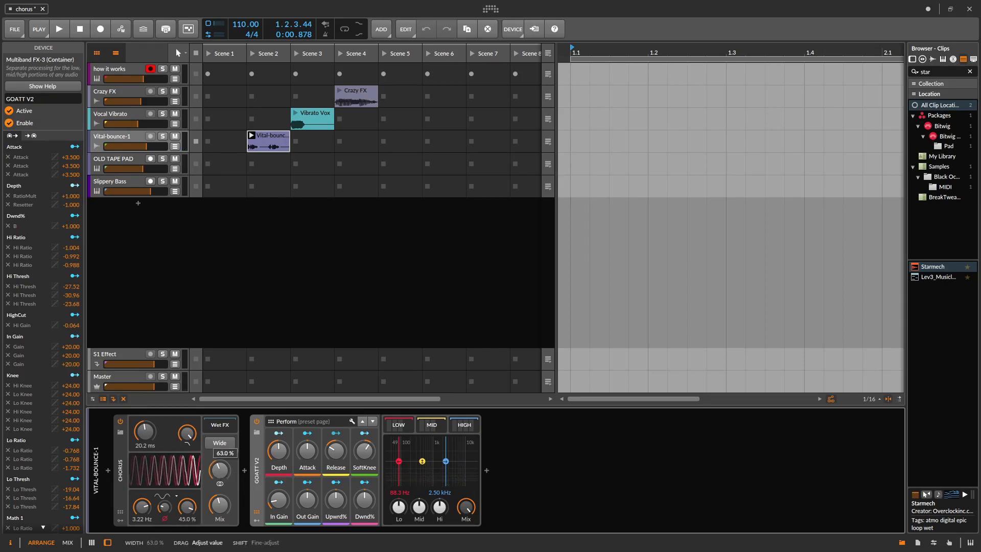
- Select the Vocal Vibrato track and audition Scene 3 with its Chorus still disabled
{"action": "left_click", "coordinate": [116, 115]}
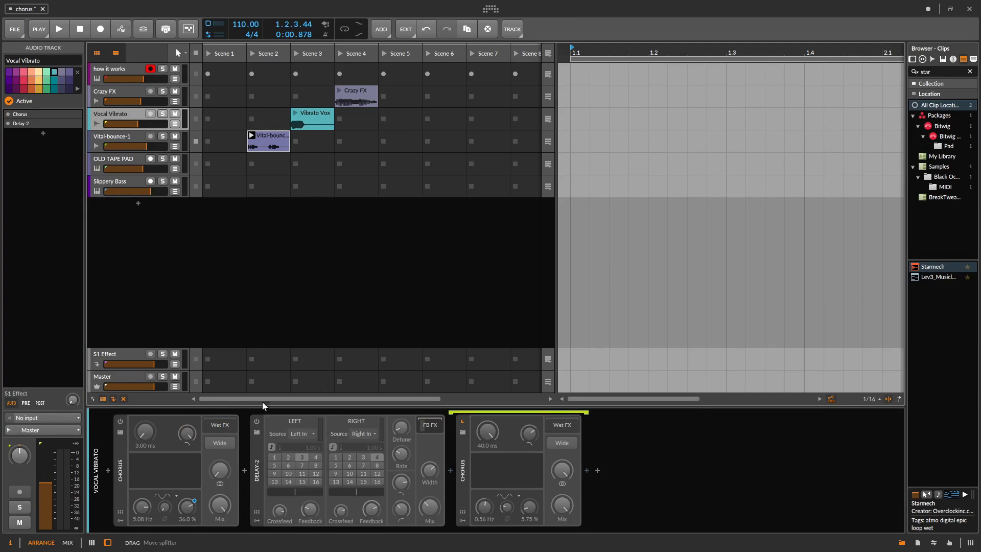
{"action": "left_click", "coordinate": [297, 53]}
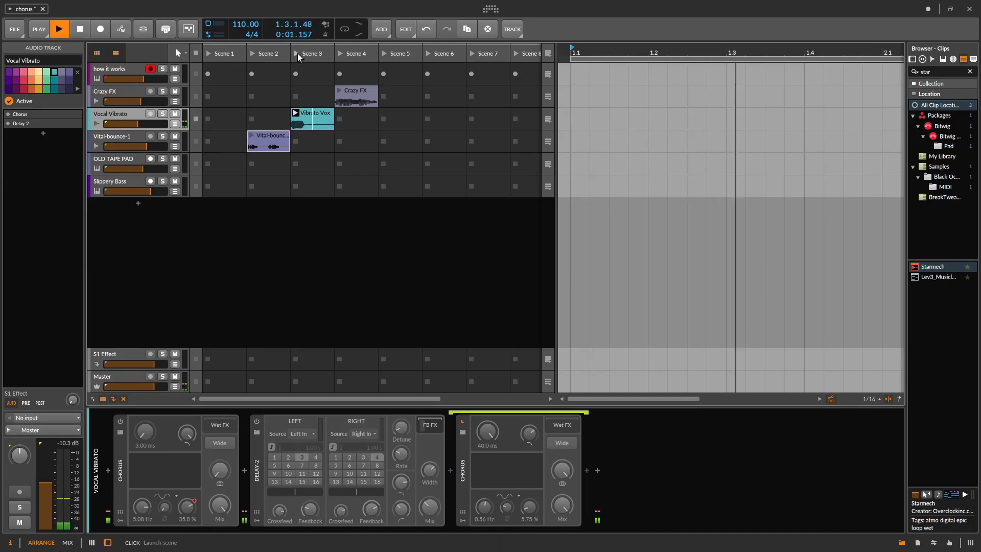
{"action": "key", "text": "space"}
{"action": "key", "text": "space"}
{"action": "key", "text": "space"}
{"action": "key", "text": "space"}
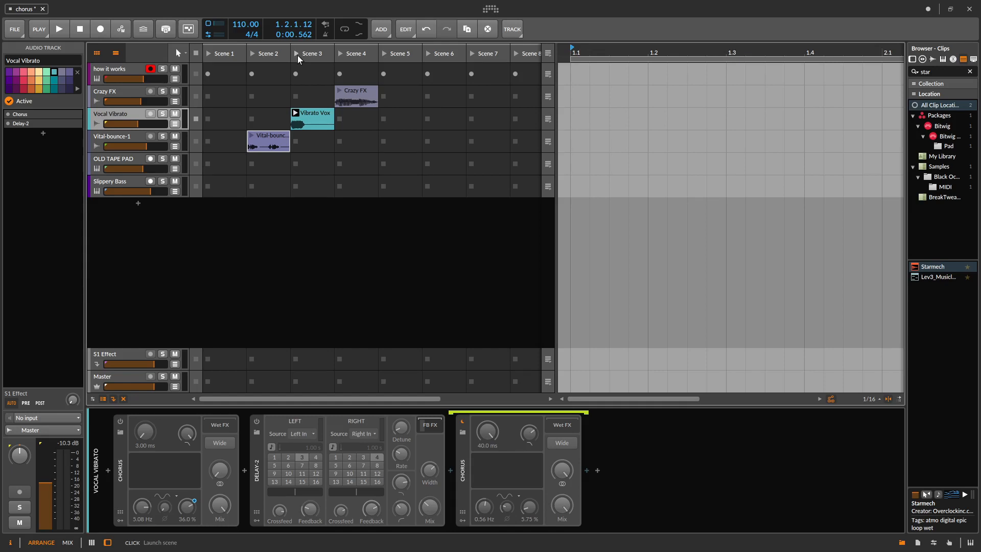
- Enable the first Chorus on the Vocal Vibrato track and audition the Vibrato Vox clip through it
{"action": "left_click", "coordinate": [120, 421]}
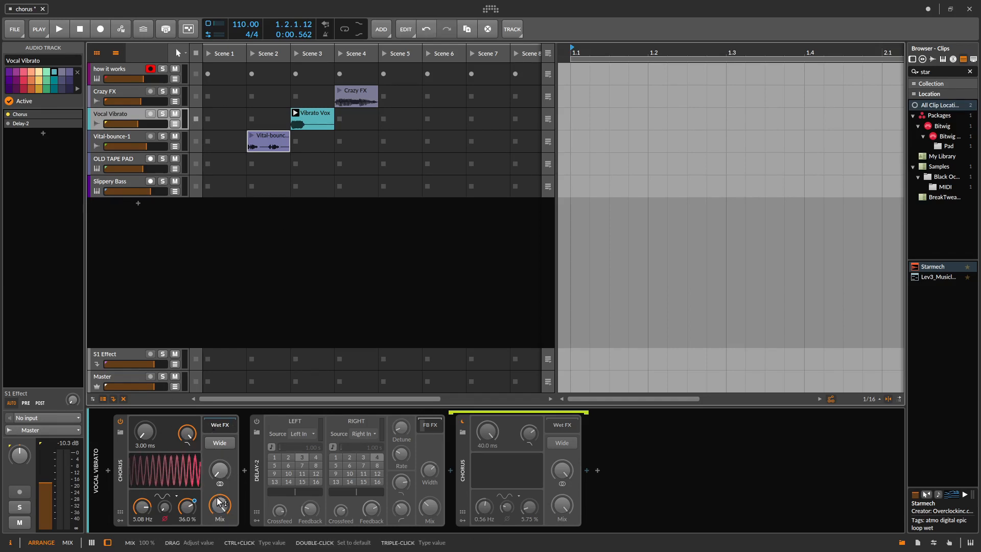
{"action": "left_click_drag", "start_coordinate": [164, 506], "coordinate": [164, 506]}
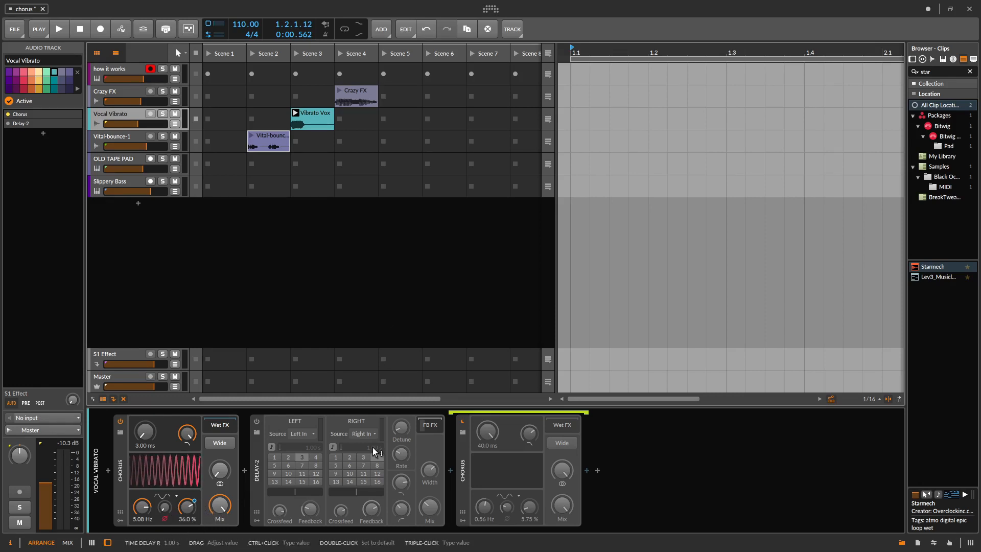
{"action": "key", "text": "space"}
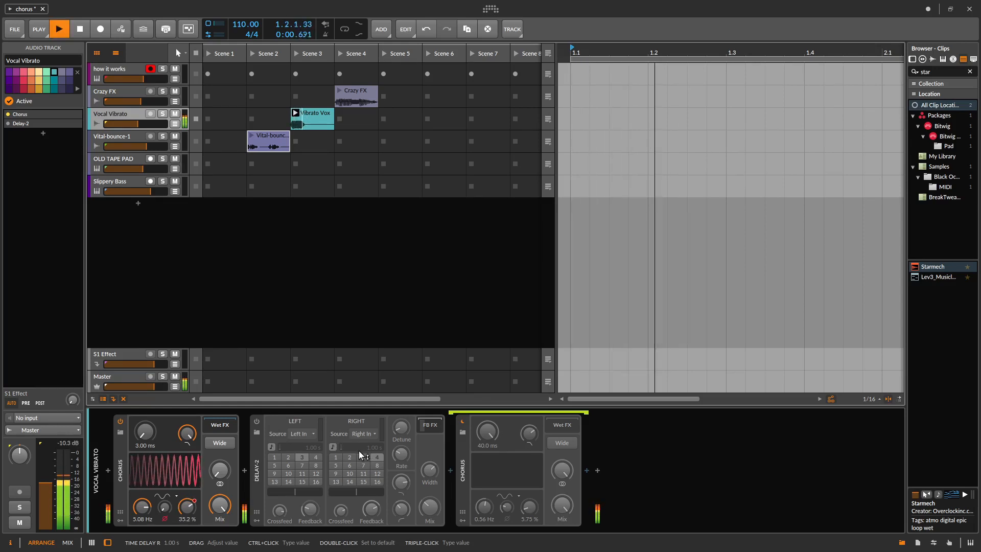
{"action": "key", "text": "space"}
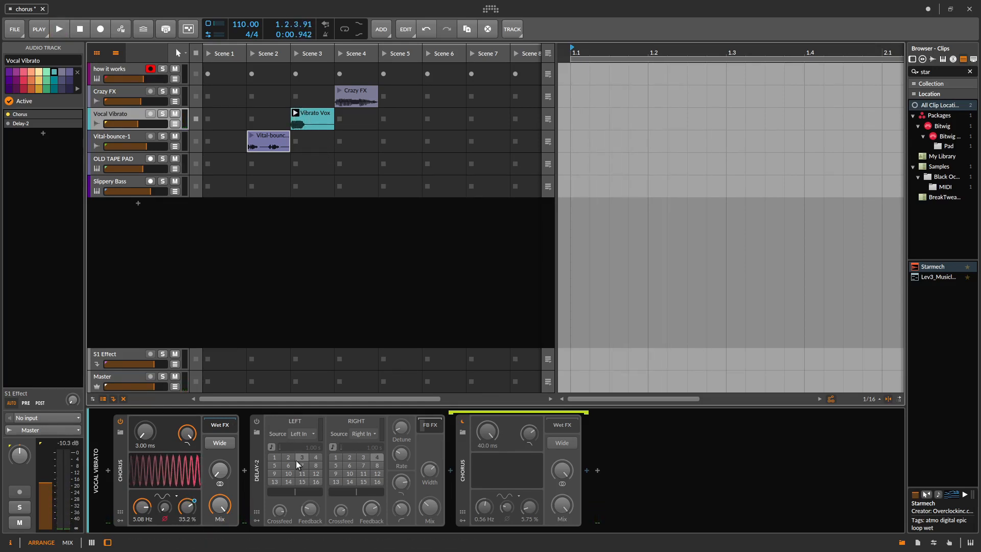
- Raise the first Chorus's LFO Rate to 11.3 Hz and audition the vocal clip
{"action": "key", "text": "space"}
{"action": "key", "text": "space"}
{"action": "left_click_drag", "start_coordinate": [142, 509], "coordinate": [187, 506]}
{"action": "key", "text": "space"}
{"action": "key", "text": "space"}
{"action": "key", "text": "space"}
{"action": "key", "text": "space"}
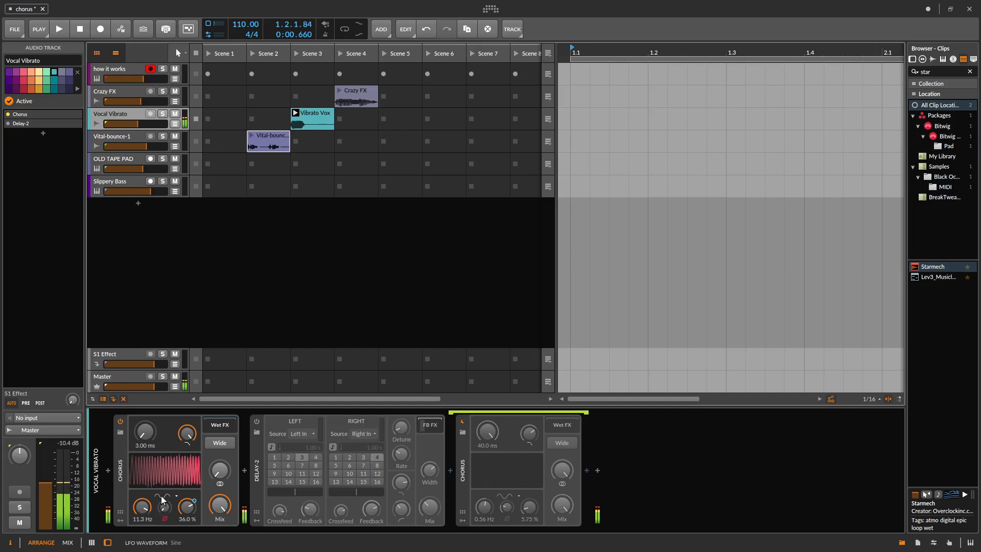
- Try the Triangle LFO waveform on the first Chorus during playback and switch back to Sine
{"action": "left_click", "coordinate": [162, 500]}
{"action": "left_click", "coordinate": [181, 520]}
{"action": "key", "text": "space"}
{"action": "key", "text": "space"}
{"action": "key", "text": "space"}
{"action": "key", "text": "space"}
{"action": "left_click", "coordinate": [164, 495]}
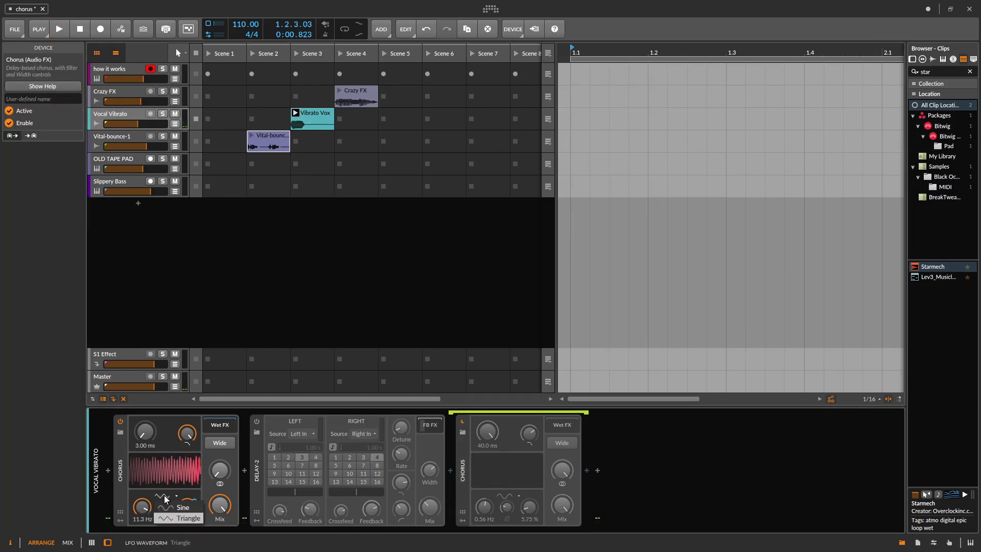
{"action": "left_click", "coordinate": [173, 509]}
- Audition the vocal with the first Chorus's LFO Rate slowed to 0.28 Hz, and compare it with a rate of 1.97 Hz
{"action": "key", "text": "space"}
{"action": "key", "text": "space"}
{"action": "left_click_drag", "start_coordinate": [146, 510], "coordinate": [146, 544]}
{"action": "key", "text": "space"}
{"action": "key", "text": "space"}
{"action": "key", "text": "space"}
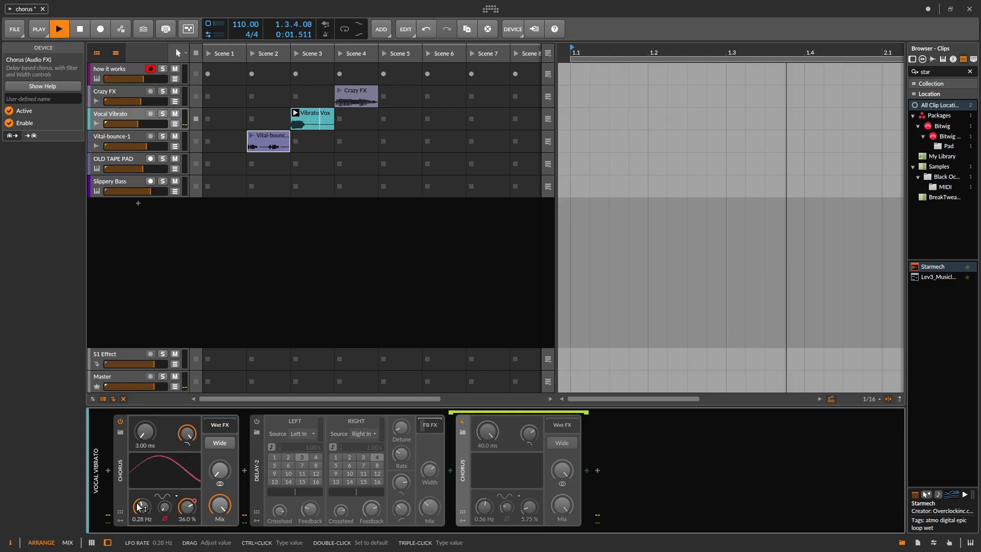
{"action": "key", "text": "space"}
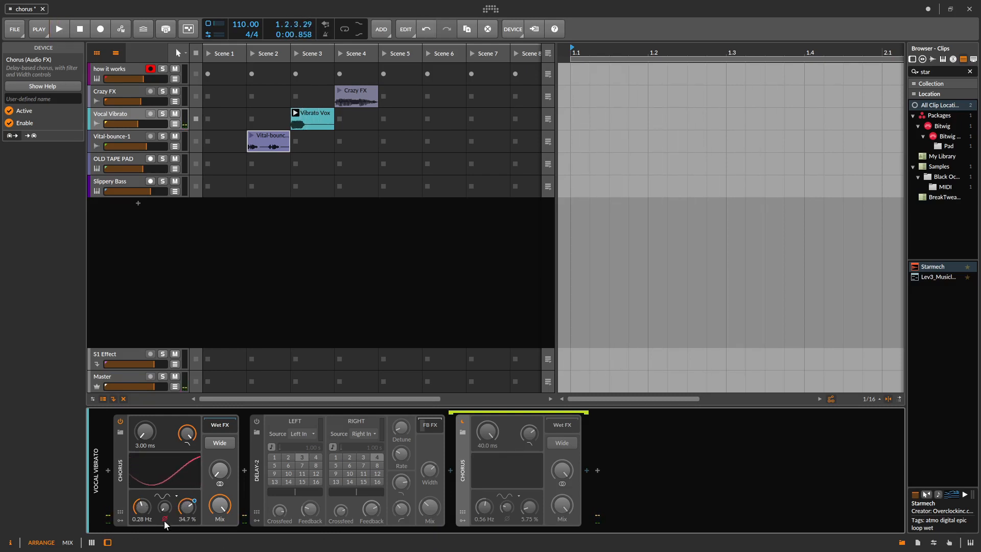
{"action": "key", "text": "space"}
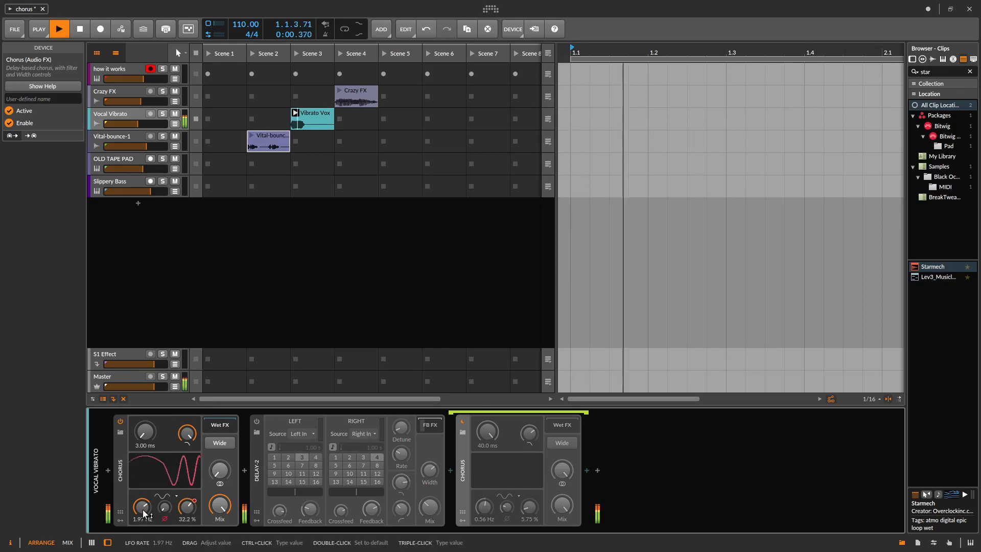
{"action": "key", "text": "space"}
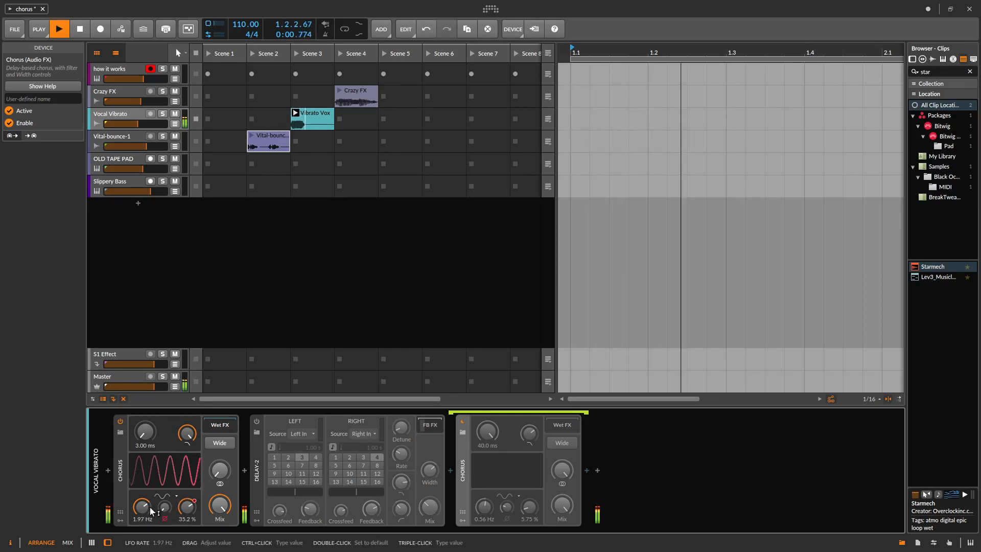
{"action": "key", "text": "space"}
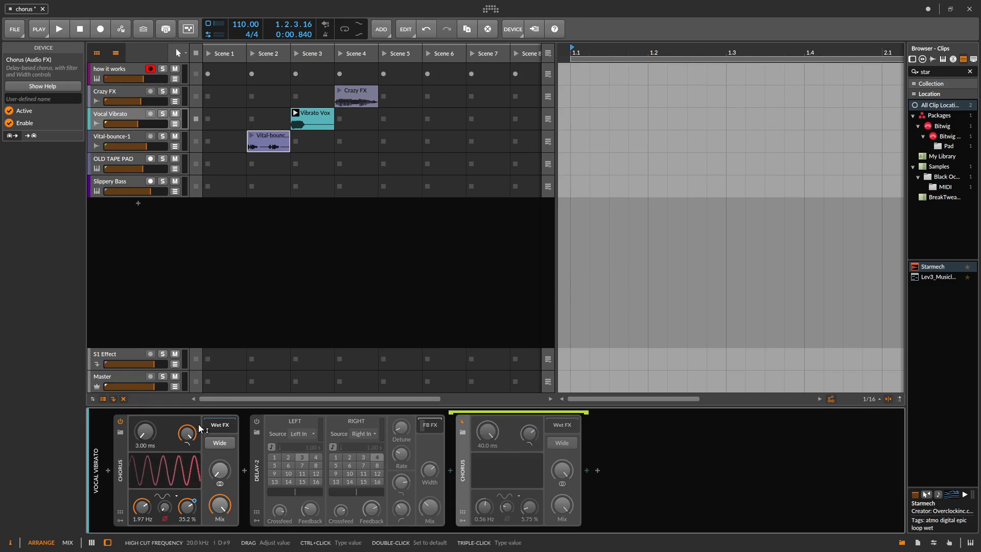
- Enable Delay-2 with the Chorus in its feedback chain and audition the vocal clip
{"action": "left_click", "coordinate": [256, 421]}
{"action": "key", "text": "space"}
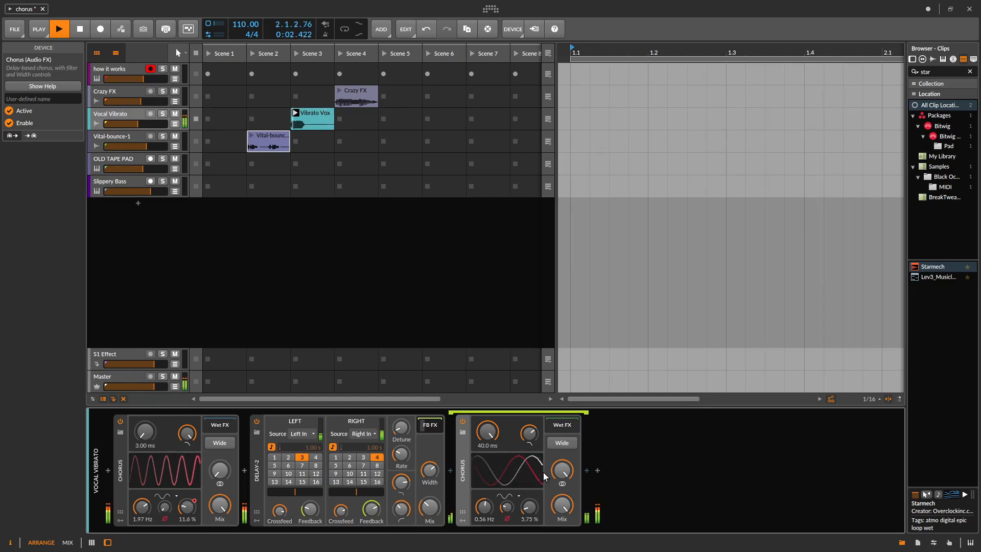
{"action": "key", "text": "space"}
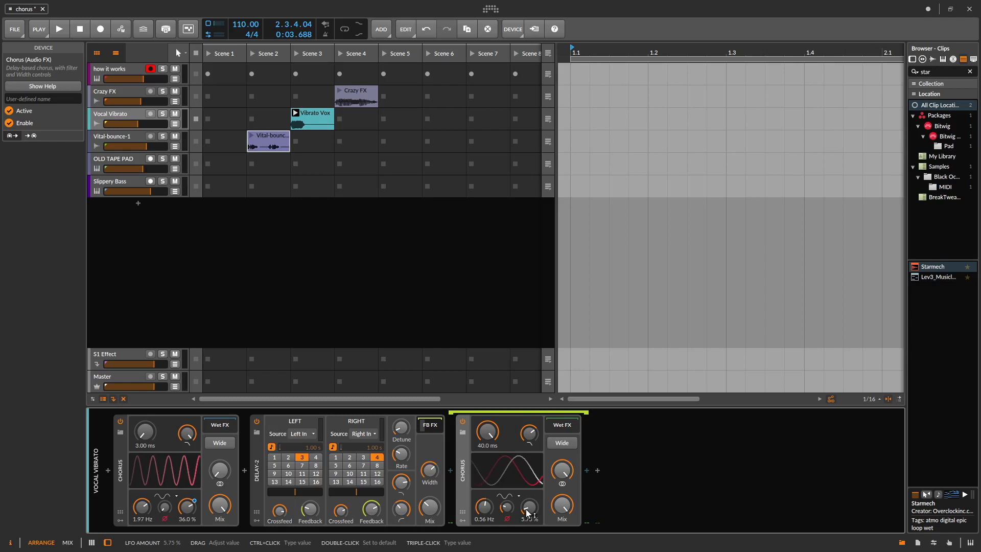
{"action": "key", "text": "space"}
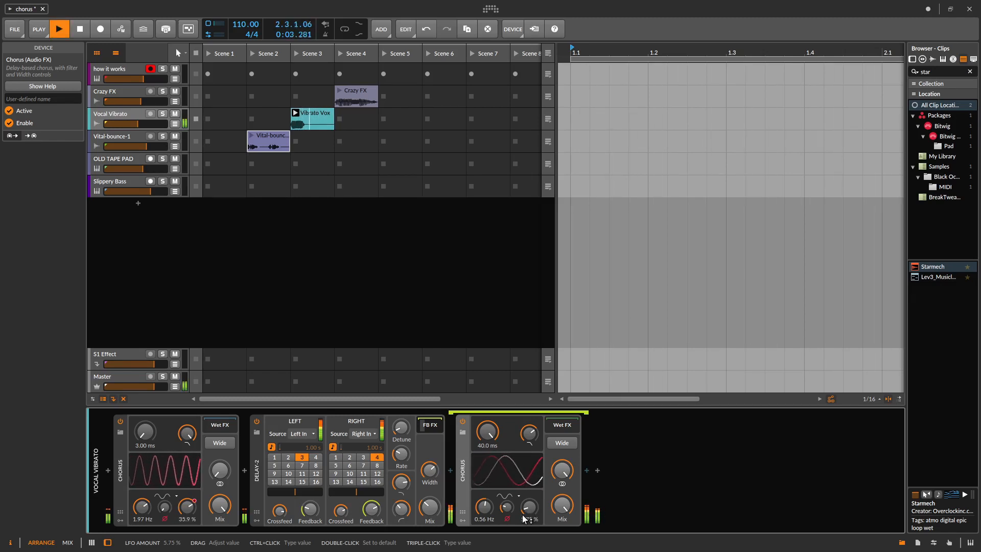
{"action": "key", "text": "space"}
- Raise the feedback Chorus's LFO Amount to about 23 % and on to 50.0 %, auditioning the vocal clip
{"action": "left_click_drag", "start_coordinate": [524, 518], "coordinate": [525, 516]}
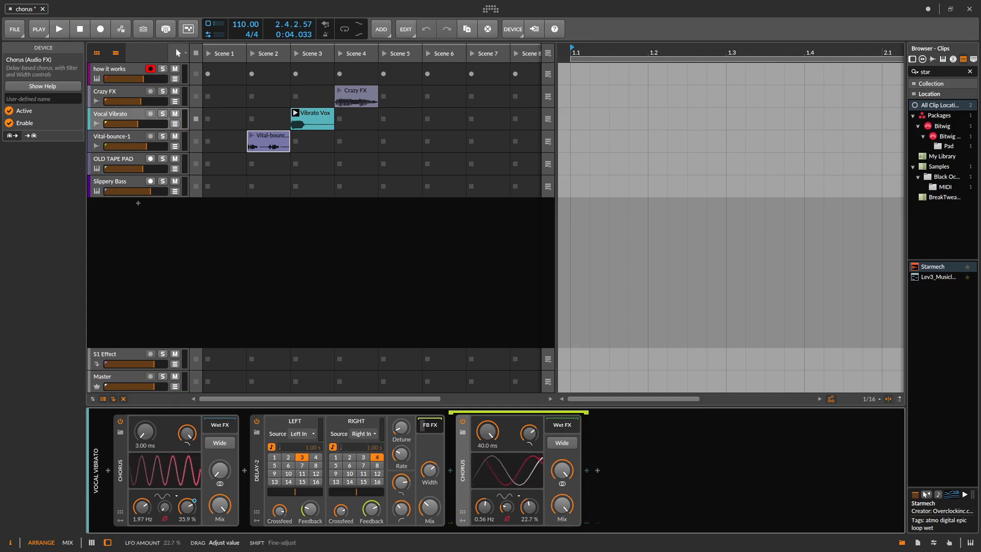
{"action": "key", "text": "space"}
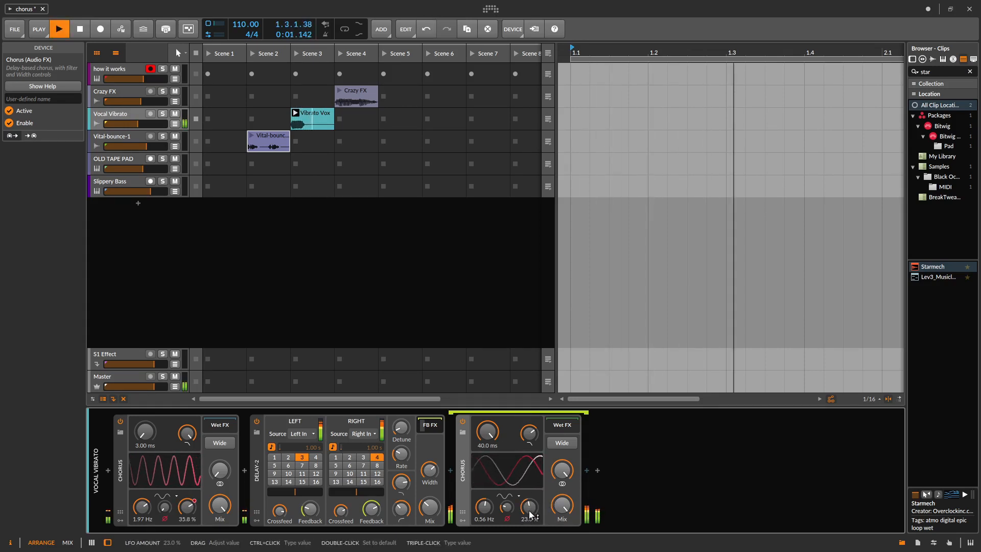
{"action": "left_click_drag", "start_coordinate": [530, 515], "coordinate": [532, 513]}
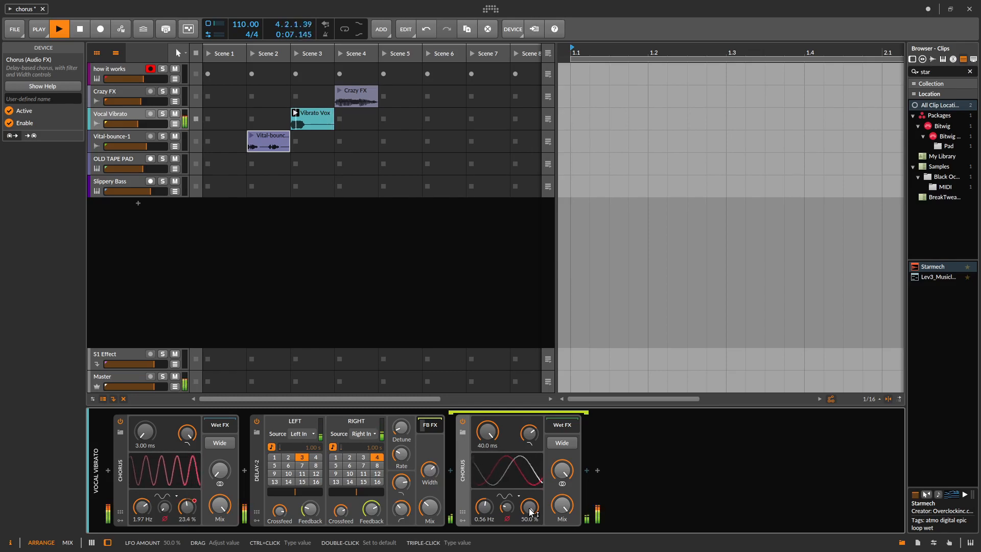
{"action": "key", "text": "space"}
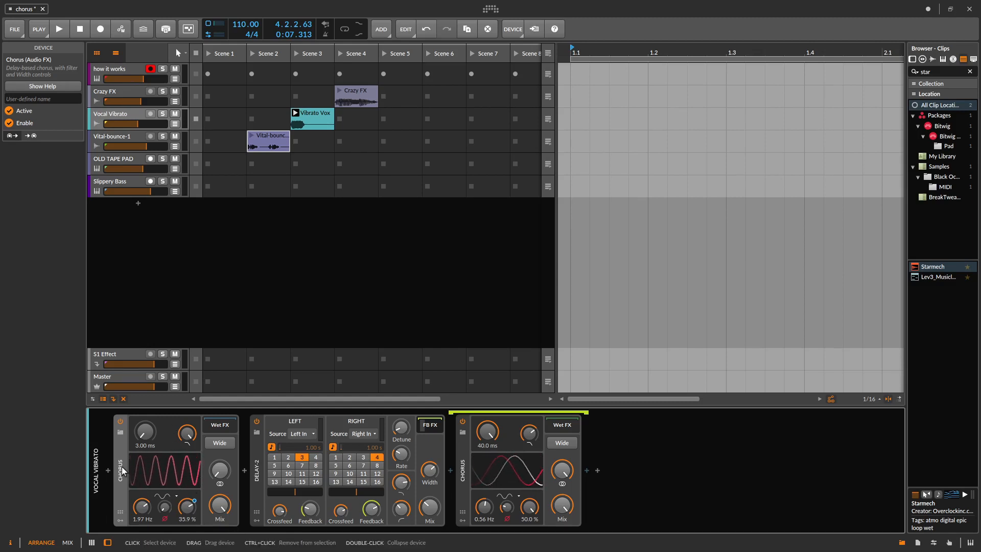
- Select the Crazy FX track, play its Scene 4 clip and raise the Chorus Delay Time to 40.0 ms
{"action": "left_click", "coordinate": [160, 100]}
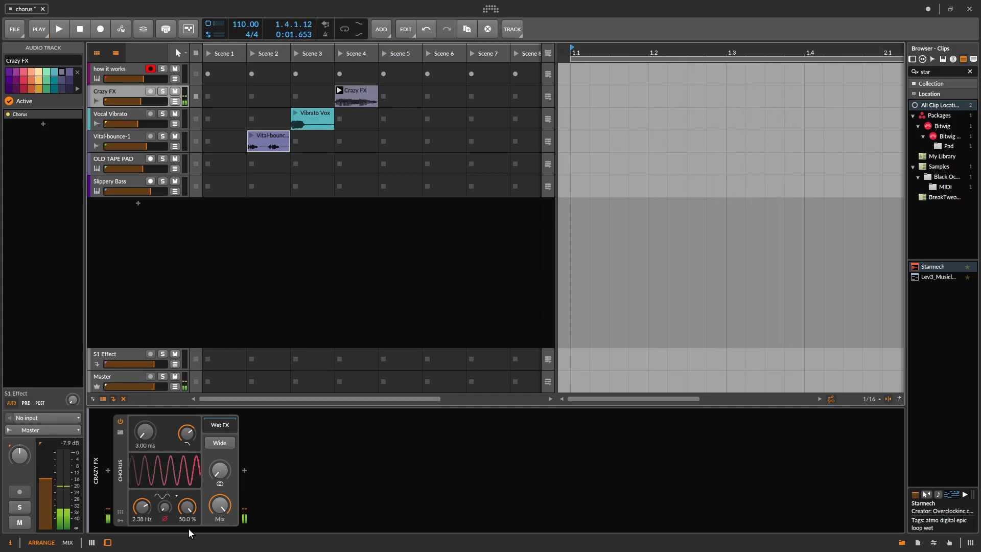
{"action": "left_click_drag", "start_coordinate": [149, 431], "coordinate": [149, 419]}
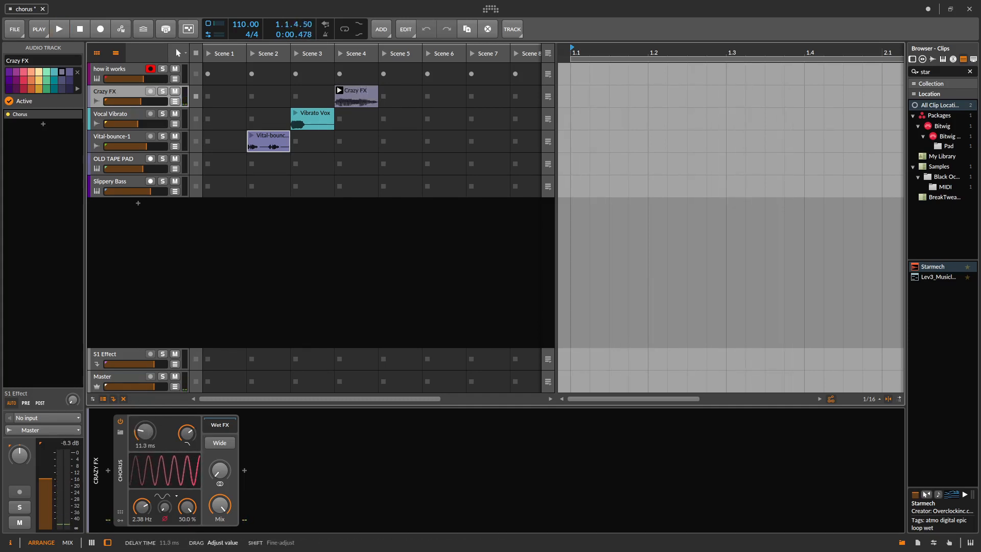
{"action": "key", "text": "space"}
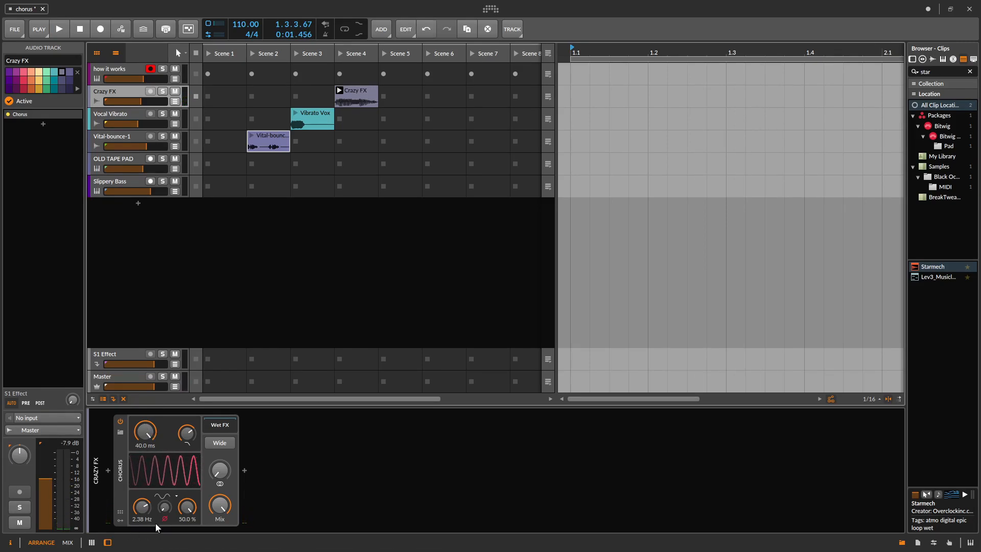
- Try varying the Crazy FX Chorus LFO Rate during playback, ending at 2.38 Hz, and stop playback
{"action": "key", "text": "space"}
{"action": "mouse_move", "coordinate": [140, 514]}
{"action": "left_mouse_down"}
{"action": "mouse_move", "coordinate": [140, 499]}
{"action": "mouse_move", "coordinate": [140, 532]}
{"action": "mouse_move", "coordinate": [139, 497]}
{"action": "left_mouse_up"}
{"action": "key", "text": "space"}
{"action": "key", "text": "space"}
{"action": "key", "text": "space"}
{"action": "scroll", "coordinate": [140, 507], "scroll_direction": "up", "scroll_amount": 6}
{"action": "scroll", "coordinate": [139, 509], "scroll_direction": "down", "scroll_amount": 6}
{"action": "scroll", "coordinate": [187, 509], "scroll_direction": "down", "scroll_amount": 10}
{"action": "scroll", "coordinate": [186, 509], "scroll_direction": "up", "scroll_amount": 10}
{"action": "key", "text": "space"}
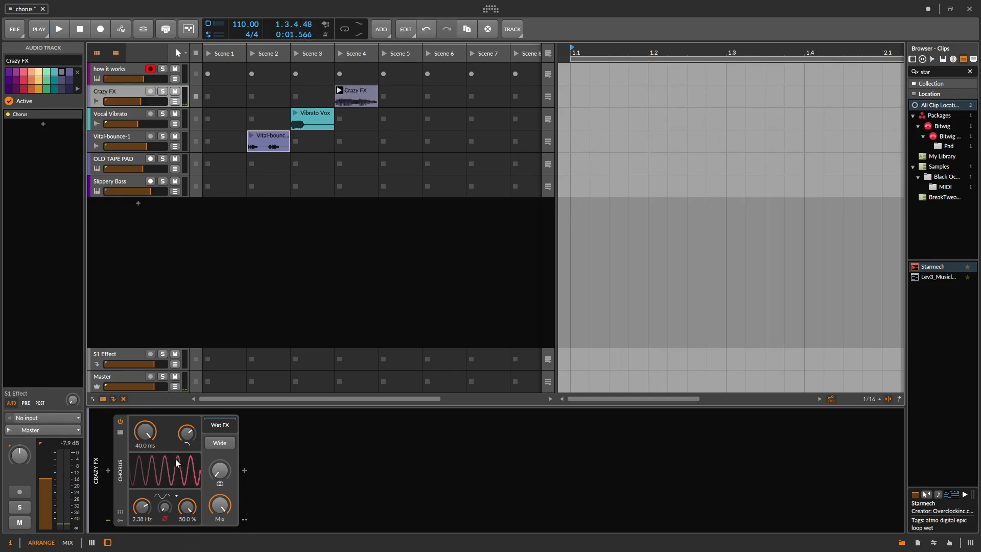
- Duplicate the Crazy FX Chorus until six are chained in series, auditioning the clip between additions
{"action": "left_click", "coordinate": [120, 475]}
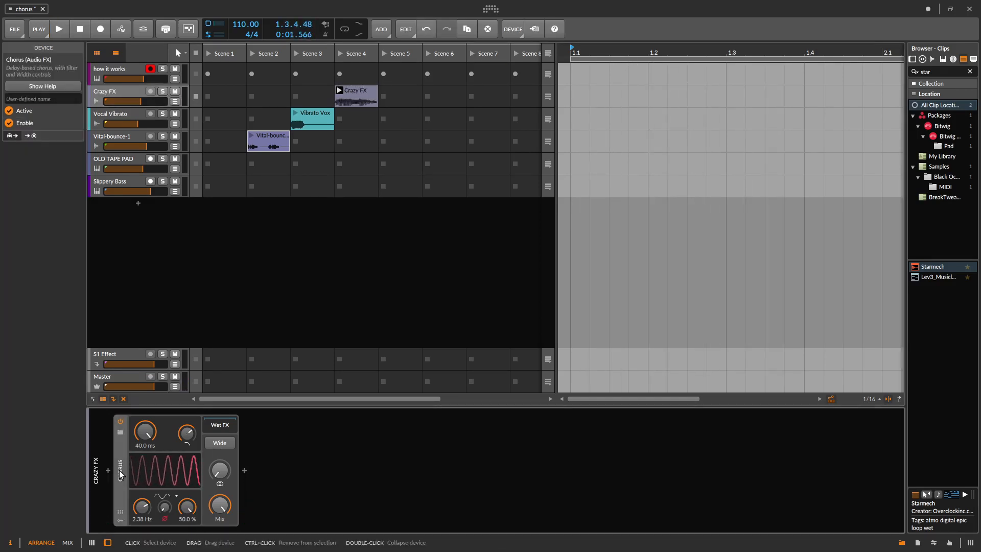
{"action": "key", "text": "ctrl+d"}
{"action": "key", "text": "ctrl+d"}
{"action": "key", "text": "ctrl+d"}
{"action": "key", "text": "space"}
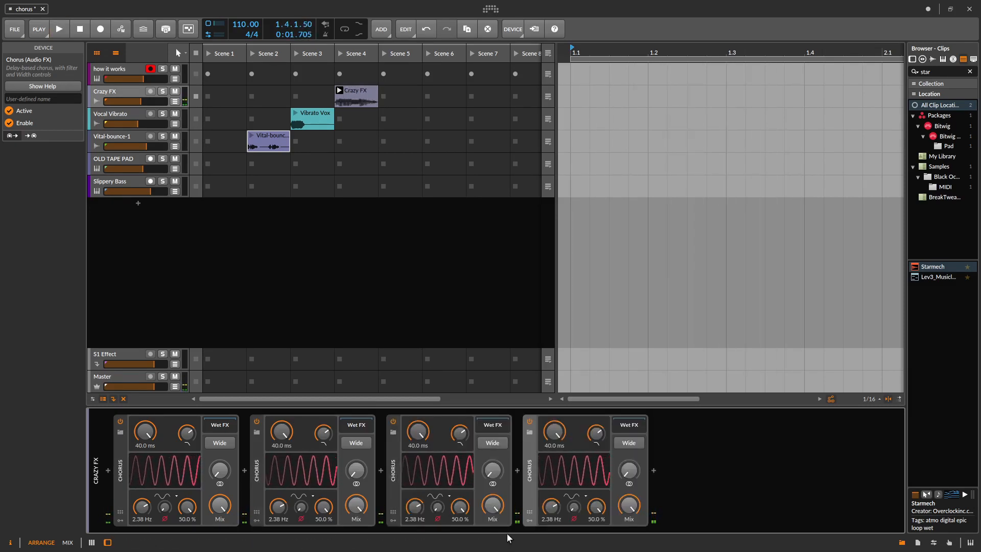
{"action": "key", "text": "ctrl+d"}
{"action": "key", "text": "space"}
{"action": "key", "text": "ctrl+d"}
{"action": "key", "text": "space"}
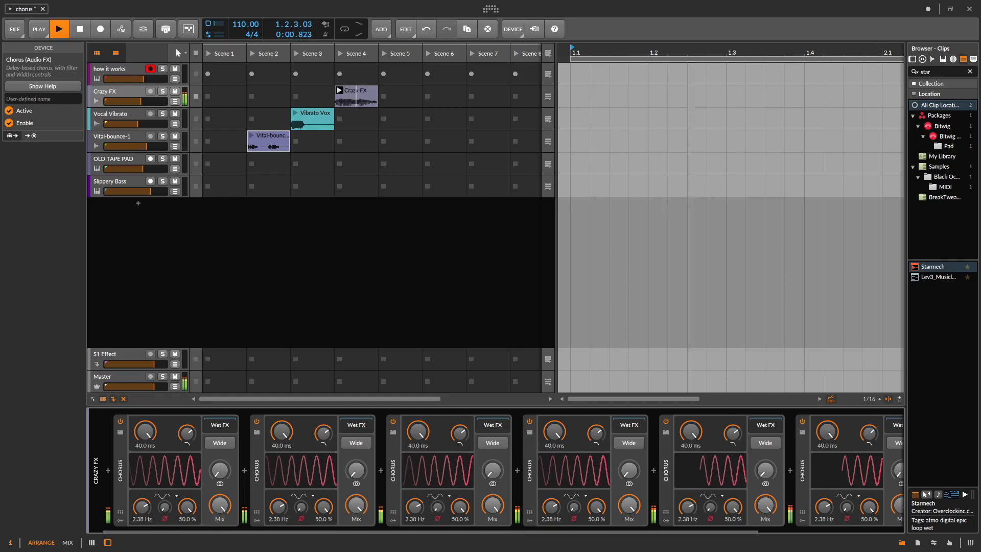
{"action": "key", "text": "space"}
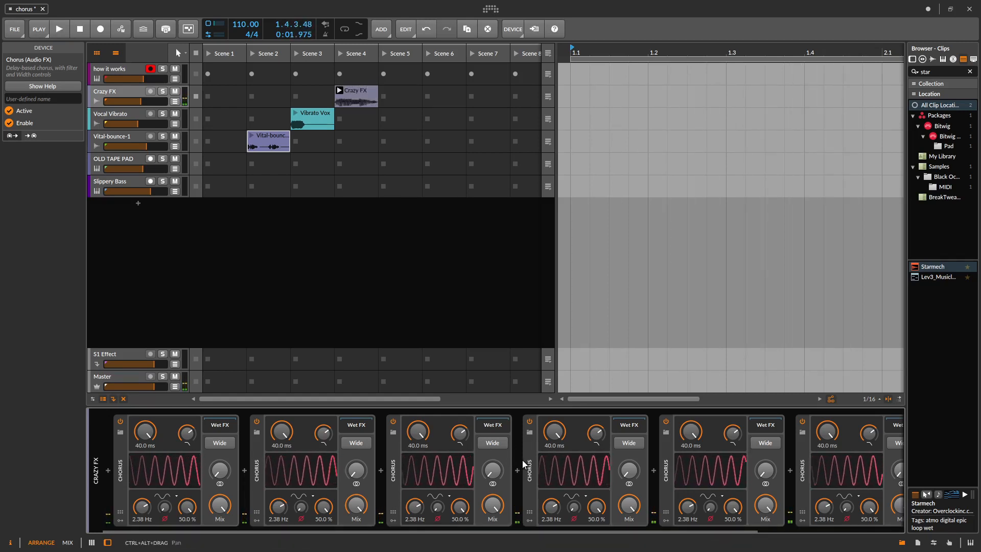
- Delete the last three Chorus devices, set the third one's LFO Rate to 0.31 Hz and play the Crazy FX clip
{"action": "key", "text": "Delete"}
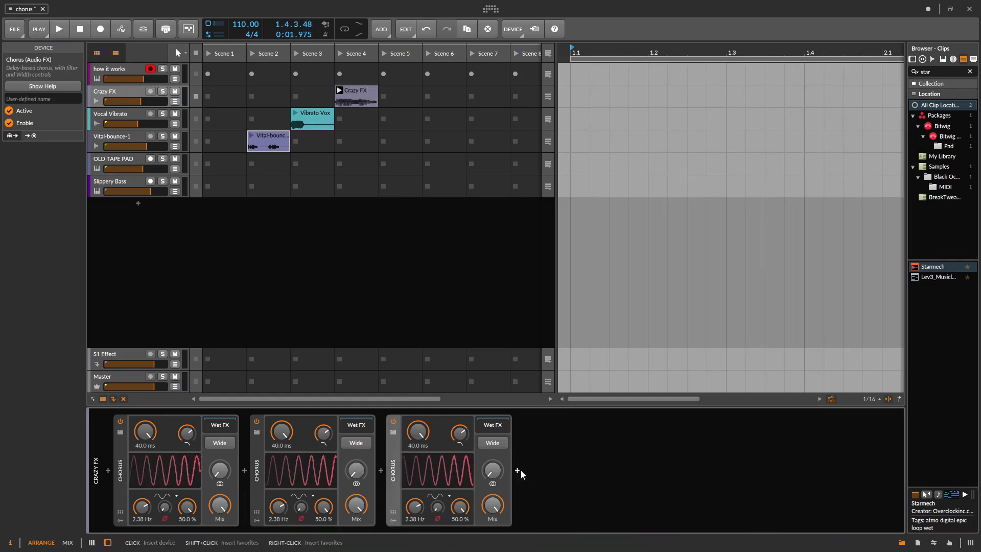
{"action": "left_click_drag", "start_coordinate": [418, 431], "coordinate": [418, 431]}
{"action": "left_click_drag", "start_coordinate": [415, 506], "coordinate": [415, 522]}
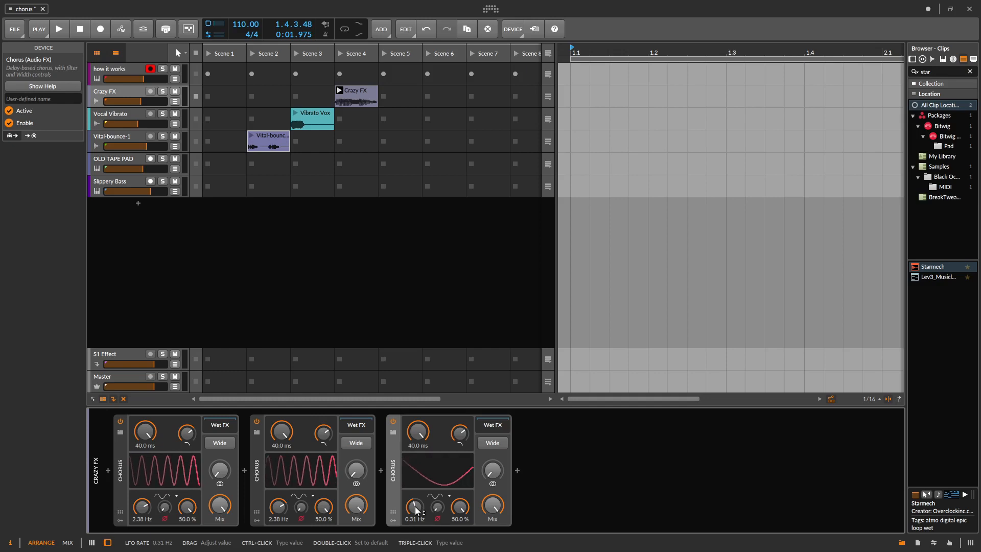
{"action": "key", "text": "space"}
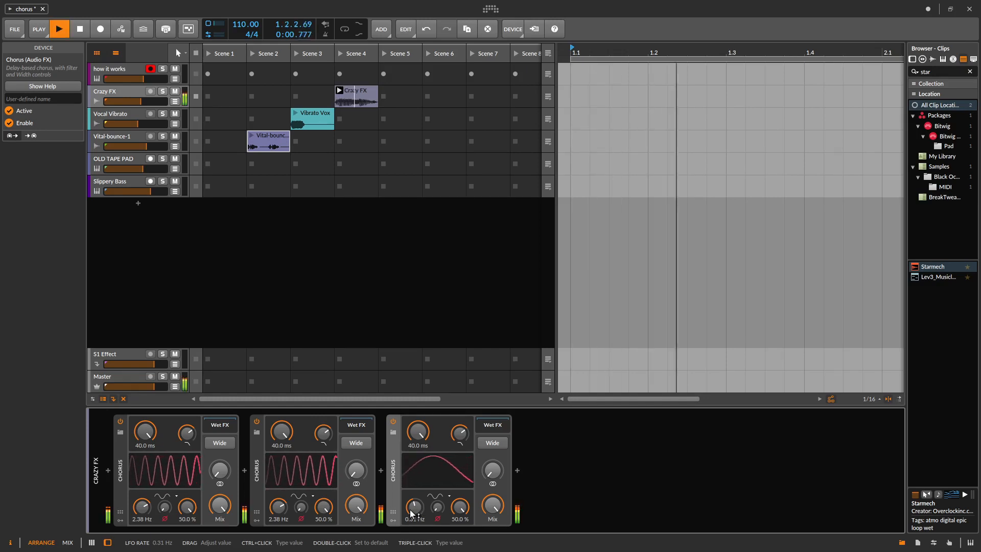
- Delete the second of the three Chorus devices on Crazy FX and audition the clip through the remaining two
{"action": "left_click", "coordinate": [257, 471]}
{"action": "key", "text": "Delete"}
{"action": "key", "text": "space"}
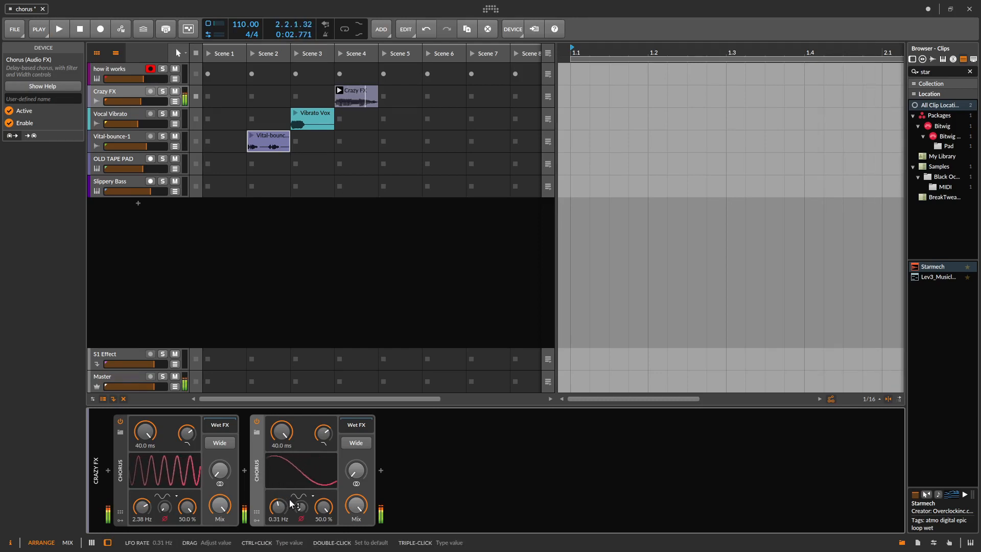
{"action": "key", "text": "space"}
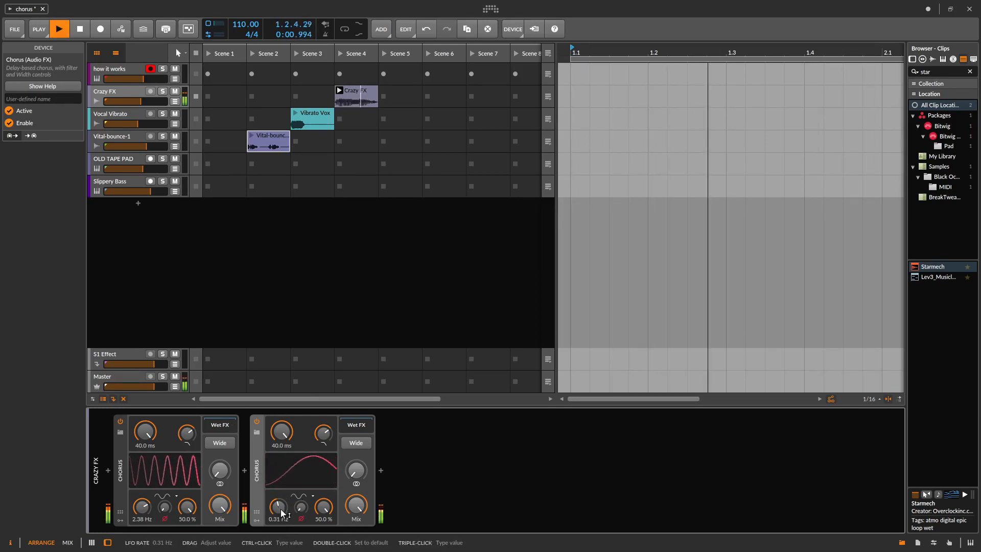
{"action": "key", "text": "space"}
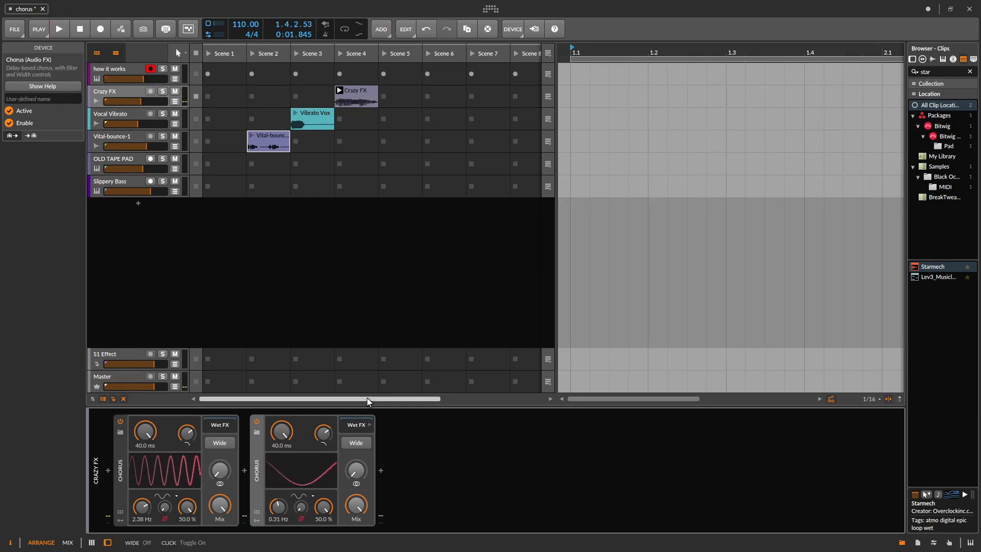
- Raise the first Chorus's LFO Rate to 3.75 Hz, and set the second Chorus to 150% Width with Wide enabled during playback
{"action": "left_click_drag", "start_coordinate": [140, 508], "coordinate": [169, 517]}
{"action": "key", "text": "space"}
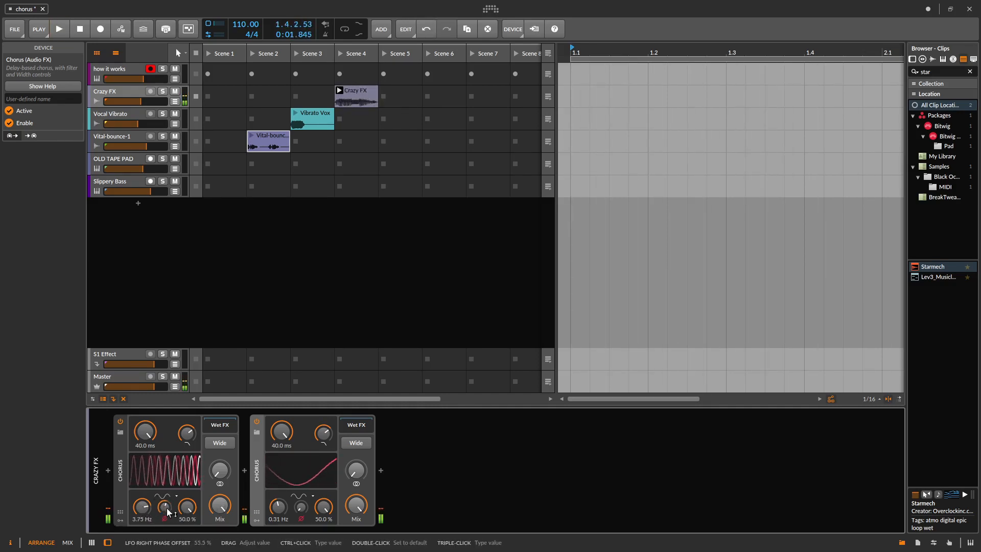
{"action": "key", "text": "space"}
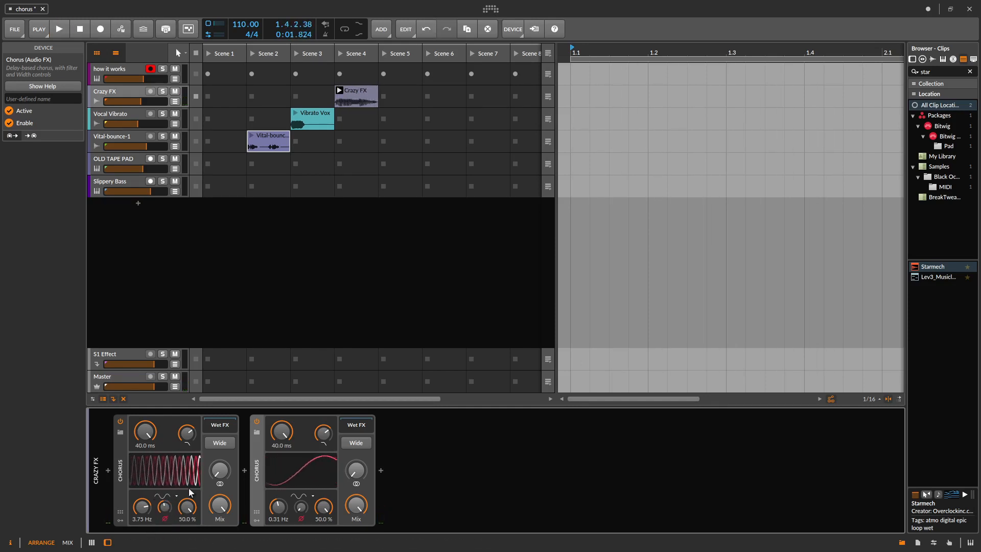
{"action": "key", "text": "space"}
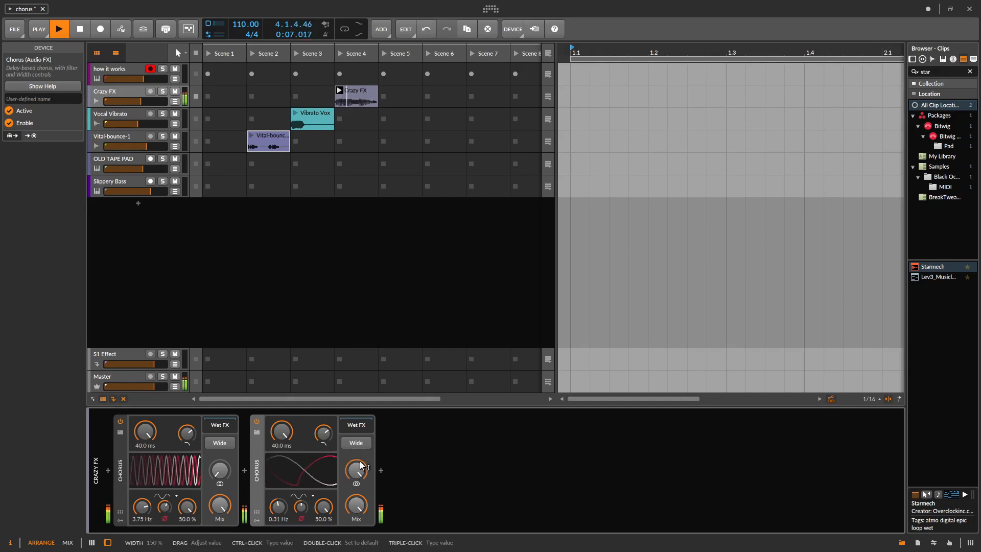
{"action": "left_click", "coordinate": [359, 444]}
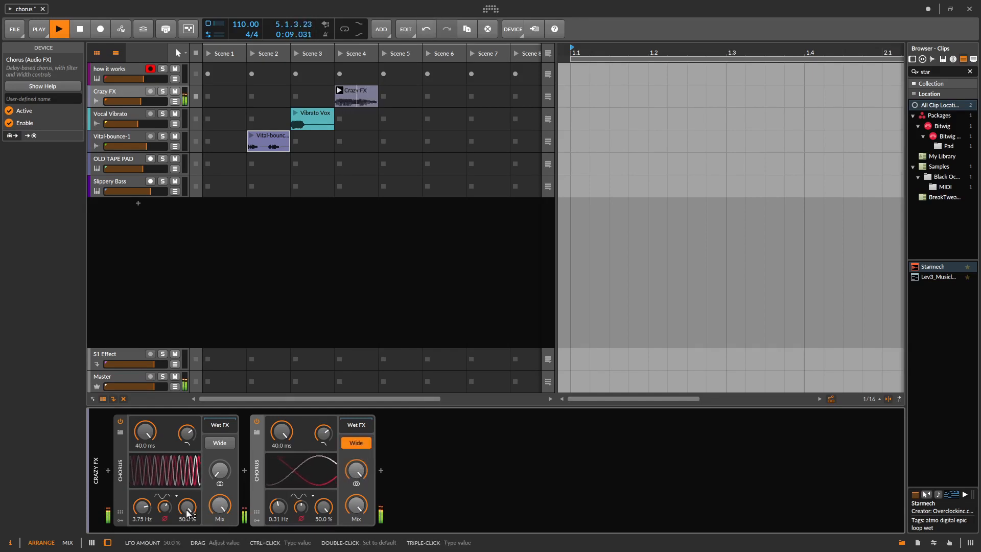
- Vary the first Chorus during playback, ending at 0.08 Hz LFO Rate, 12.5% LFO Amount and 14.3 ms Delay Time, and stop playback
{"action": "left_click_drag", "start_coordinate": [145, 508], "coordinate": [157, 507]}
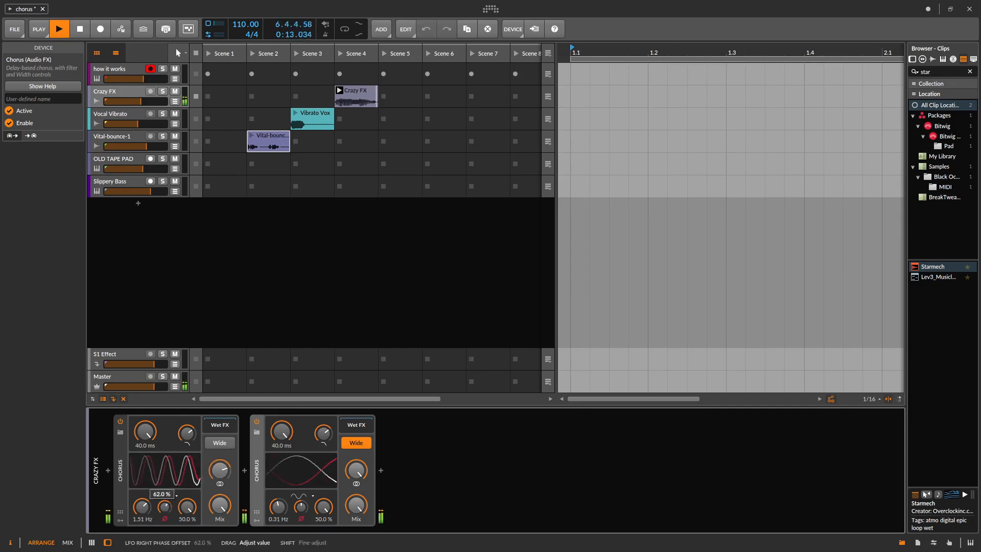
{"action": "left_click_drag", "start_coordinate": [221, 471], "coordinate": [221, 482]}
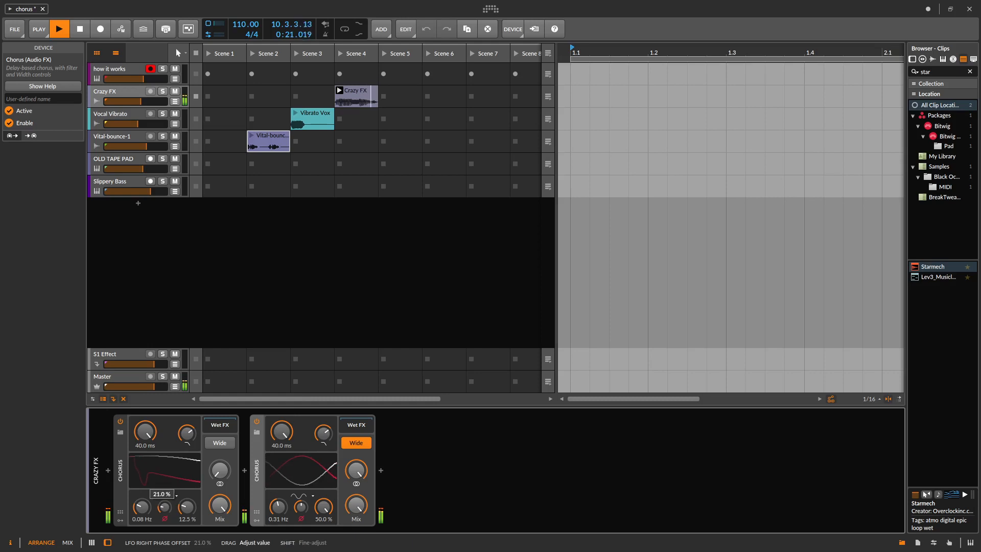
{"action": "key", "text": "space"}
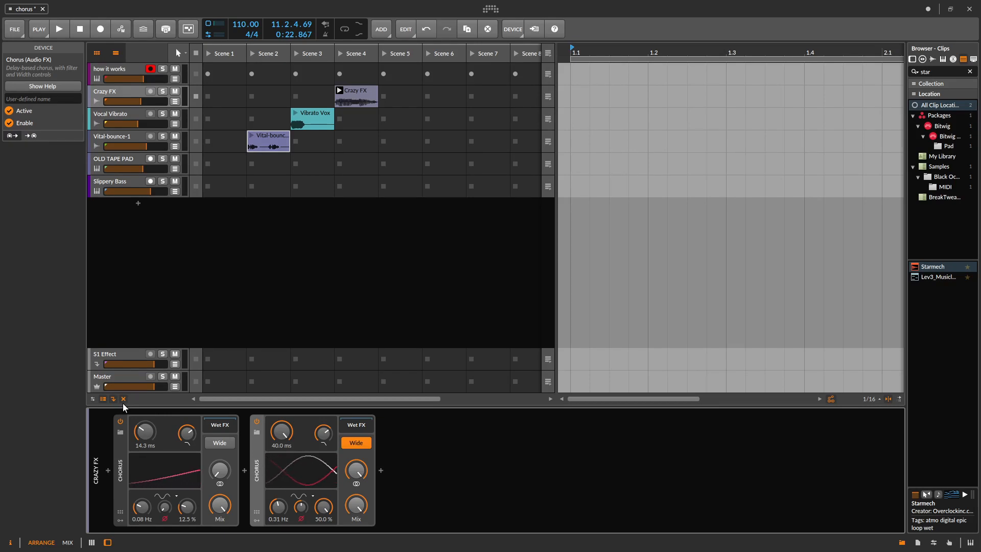
- Move the OLD TAPE PAD track above how it works in the track list and arm it for recording
{"action": "left_click", "coordinate": [118, 159]}
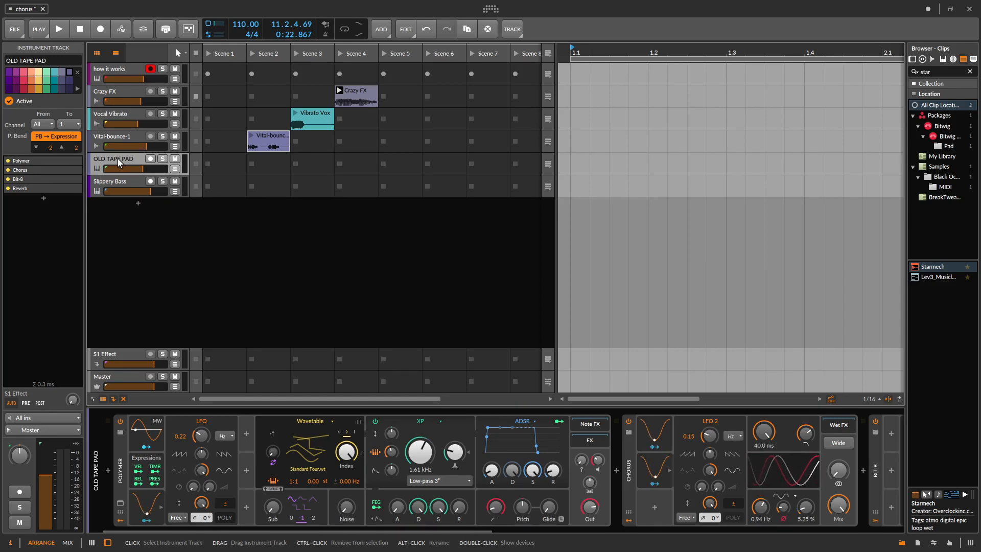
{"action": "left_click_drag", "start_coordinate": [117, 158], "coordinate": [148, 70]}
{"action": "left_click", "coordinate": [150, 69]}
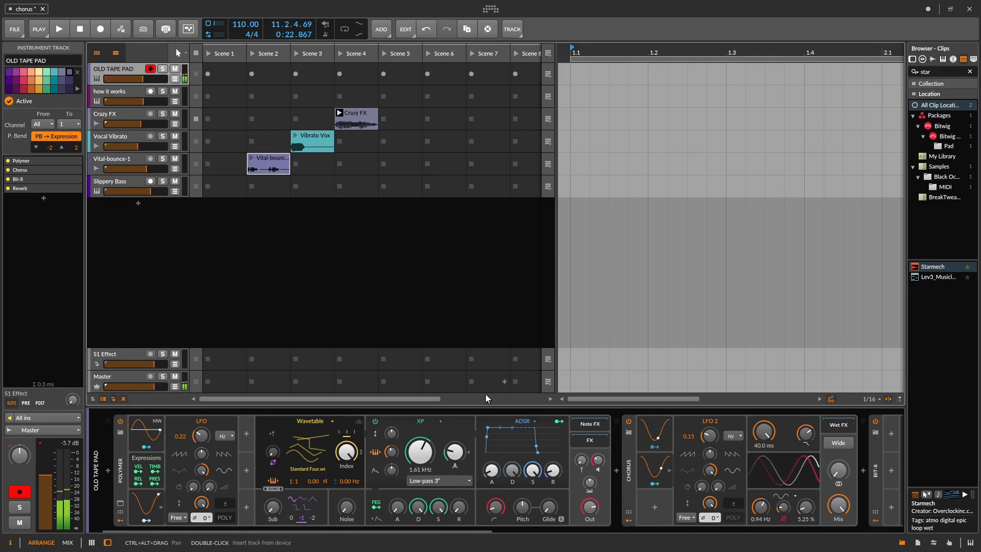
- Bypass the Chorus, Bit-8 and Reverb on OLD TAPE PAD to leave only the Polymer synth sounding
{"action": "left_click_drag", "start_coordinate": [385, 529], "coordinate": [583, 536]}
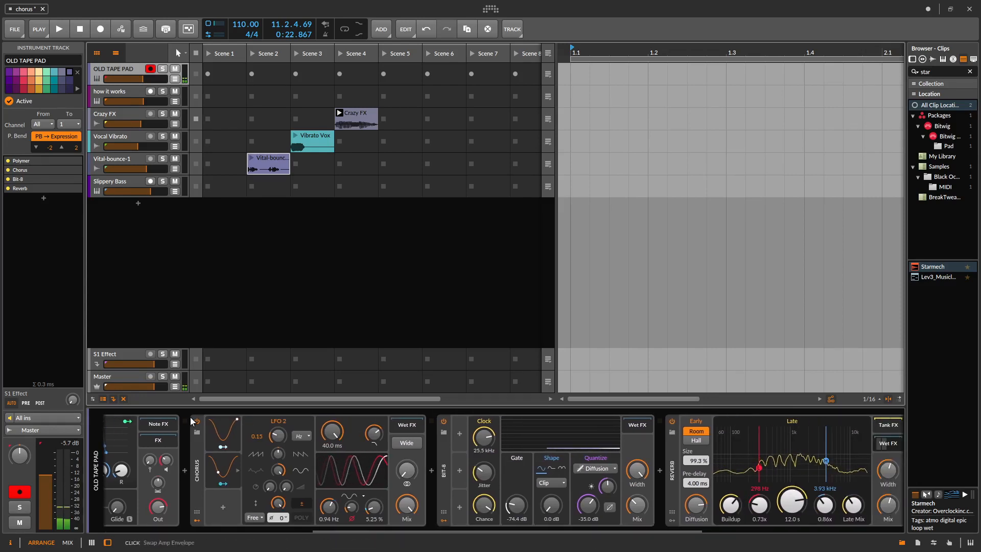
{"action": "left_click", "coordinate": [196, 422]}
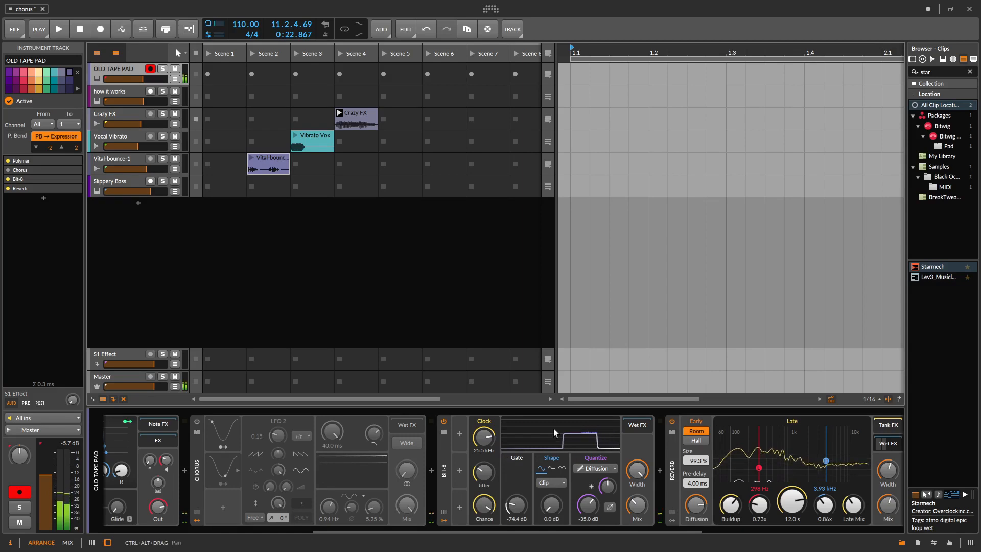
{"action": "left_click", "coordinate": [444, 422]}
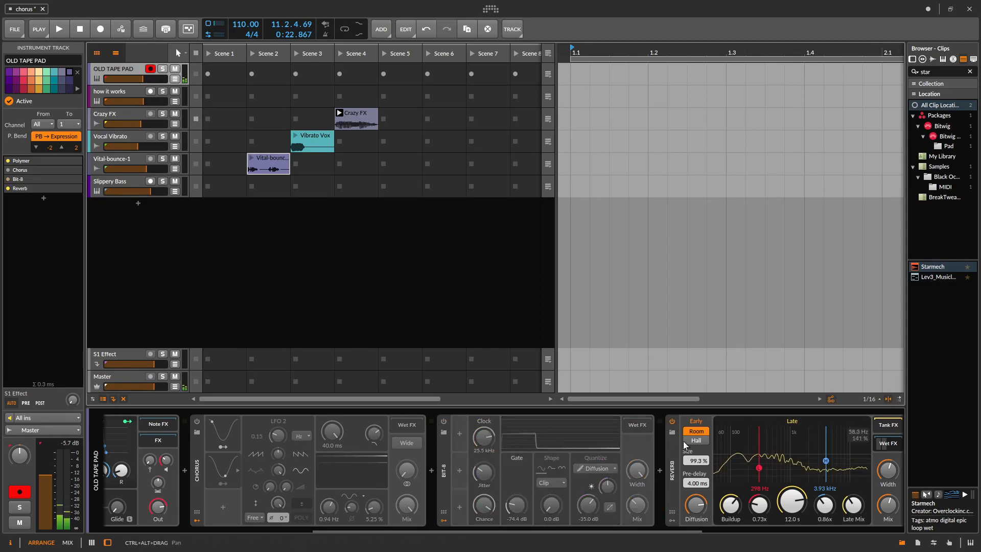
{"action": "left_click", "coordinate": [673, 421]}
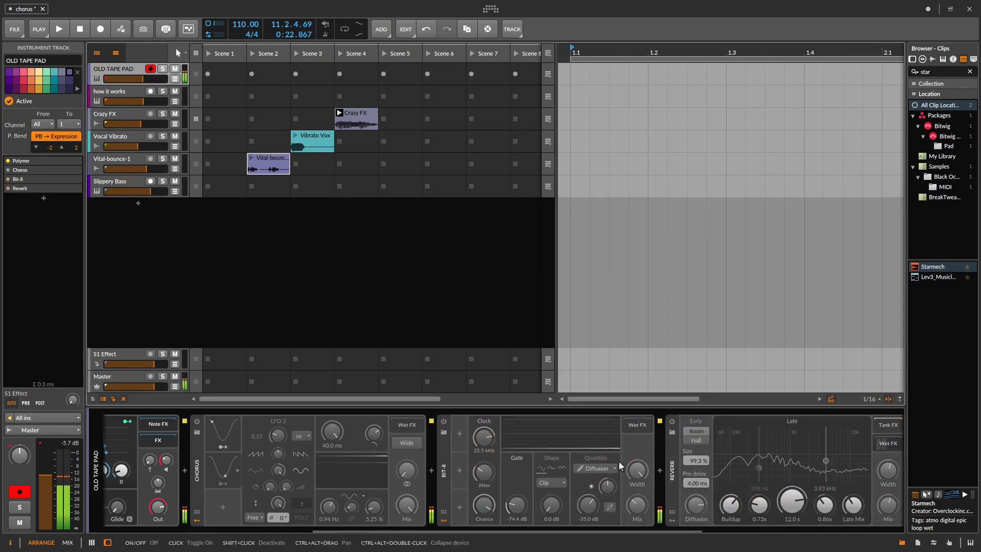
{"action": "left_click_drag", "start_coordinate": [512, 531], "coordinate": [337, 531]}
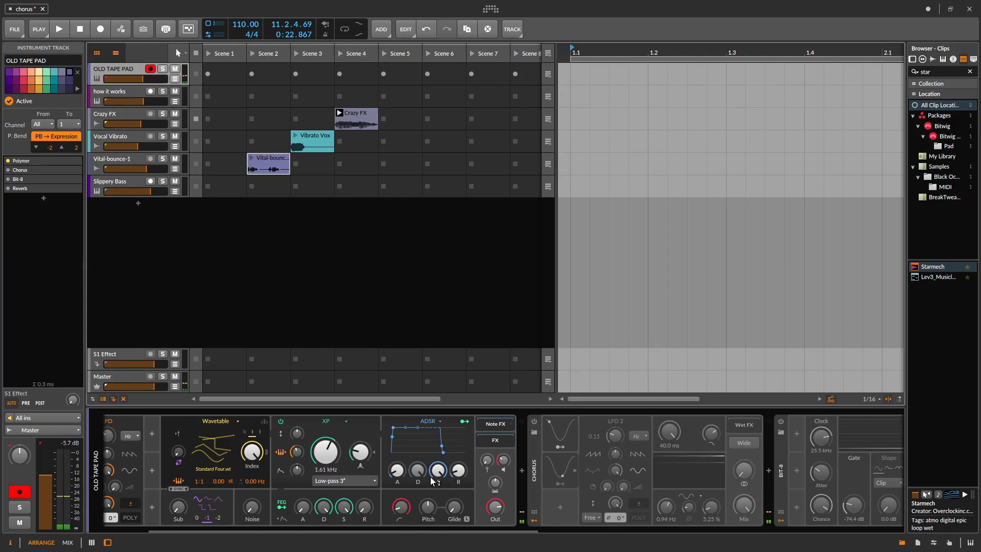
- Re-enable the Chorus on OLD TAPE PAD and inspect the parameter that its LFO 1 modulates
{"action": "left_click", "coordinate": [535, 422]}
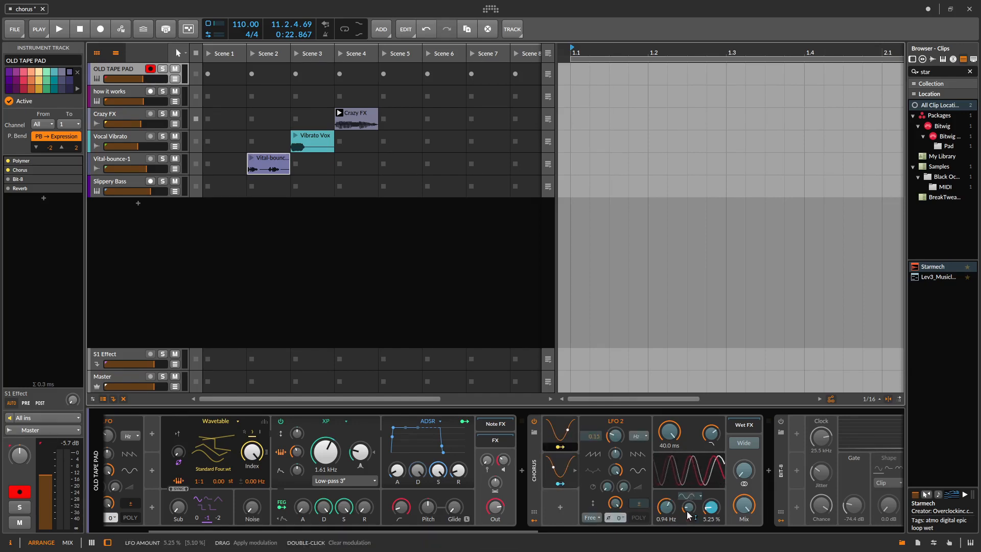
{"action": "left_click", "coordinate": [562, 447]}
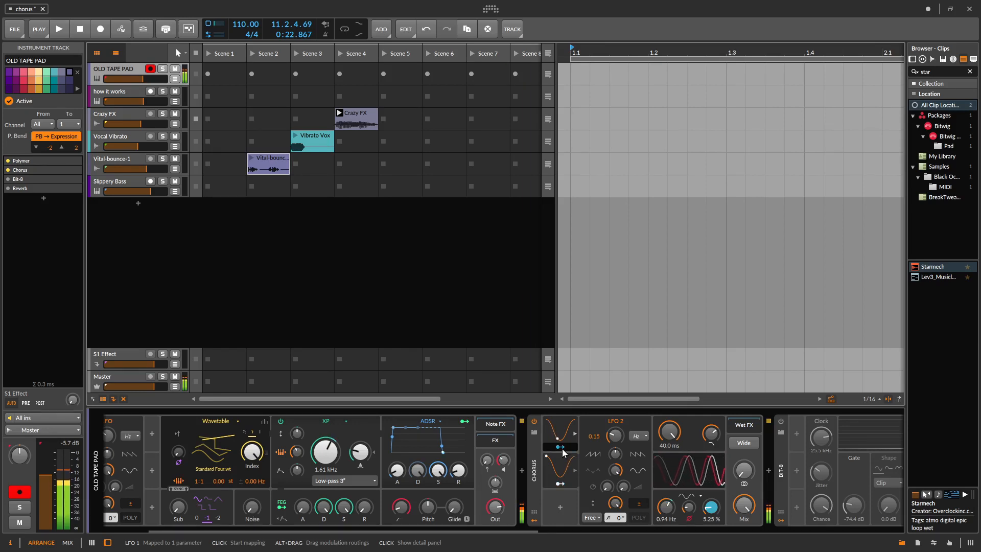
- Try a Width of 84.7% and the Wide mode on the OLD TAPE PAD Chorus
{"action": "mouse_move", "coordinate": [744, 472]}
{"action": "left_mouse_down"}
{"action": "mouse_move", "coordinate": [744, 432]}
{"action": "mouse_move", "coordinate": [739, 471]}
{"action": "left_mouse_up"}
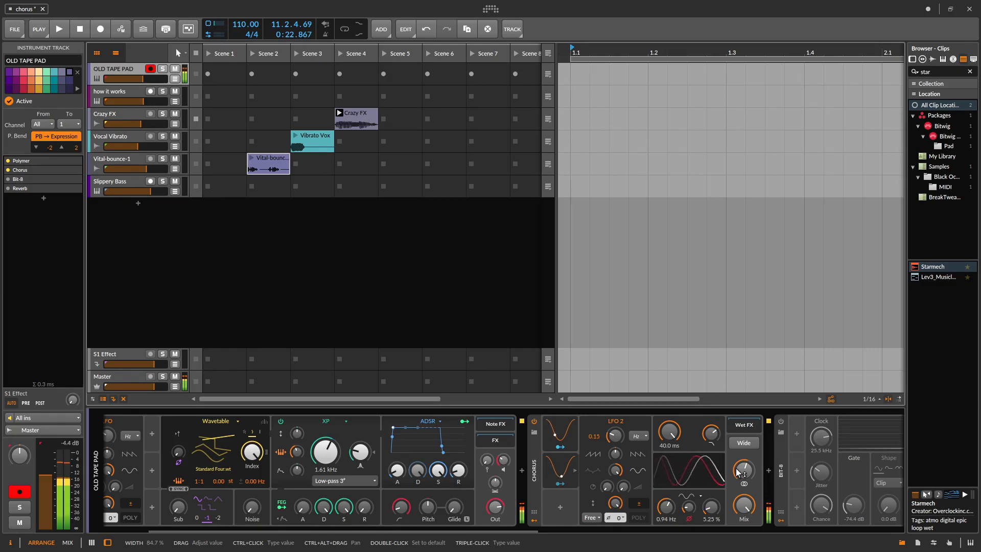
{"action": "left_click", "coordinate": [749, 445]}
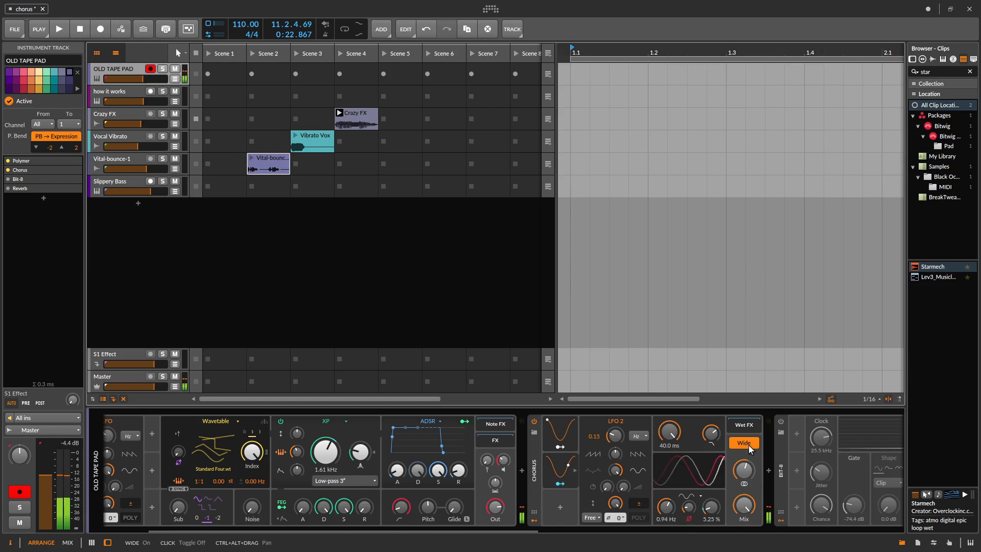
{"action": "left_click", "coordinate": [749, 445]}
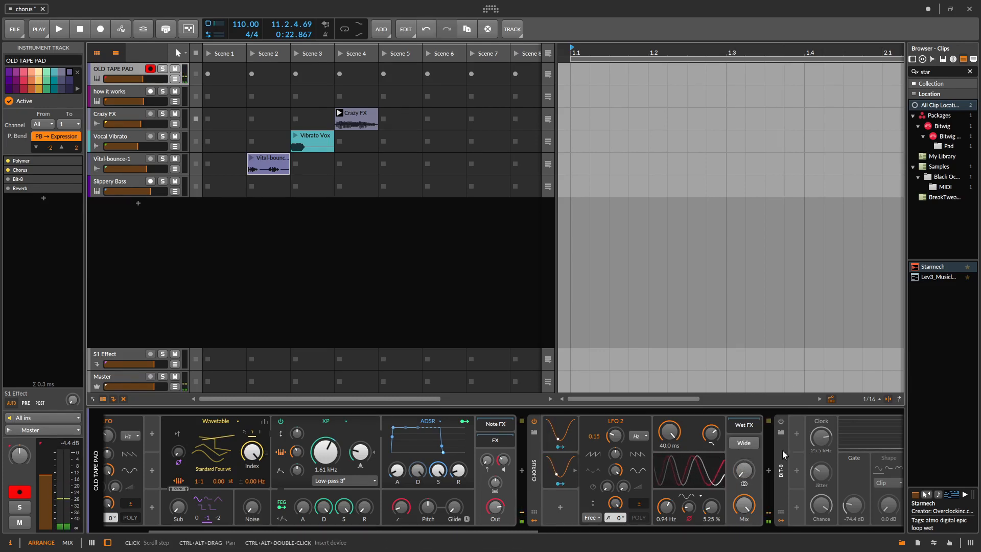
- Re-enable the Bit-8 and Reverb devices on OLD TAPE PAD
{"action": "left_click_drag", "start_coordinate": [549, 530], "coordinate": [730, 545]}
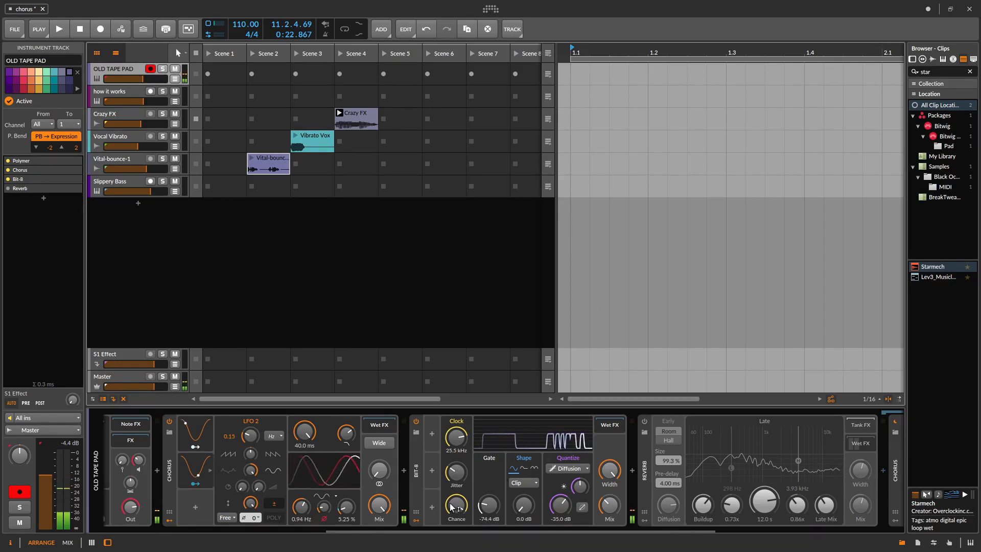
{"action": "left_click", "coordinate": [415, 479]}
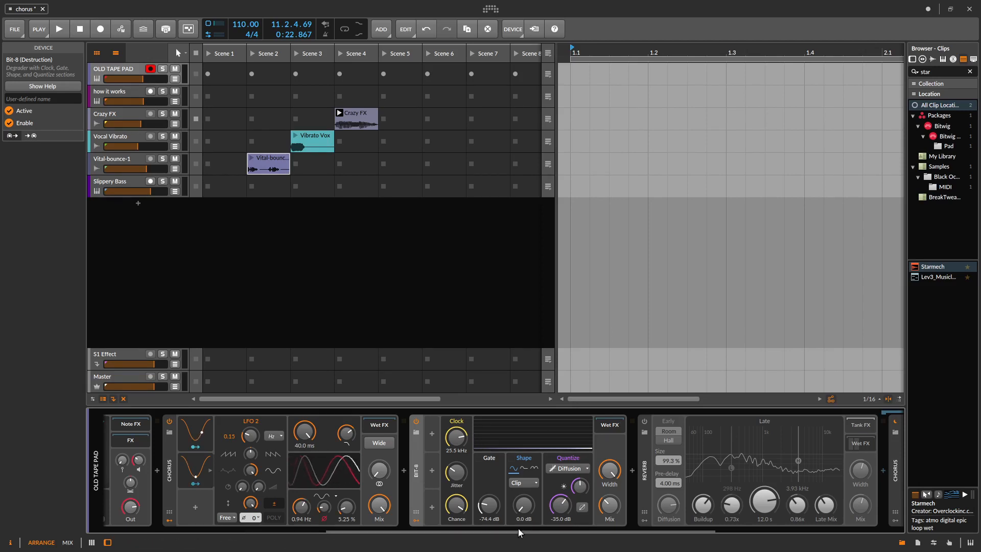
{"action": "left_click_drag", "start_coordinate": [462, 529], "coordinate": [534, 532]}
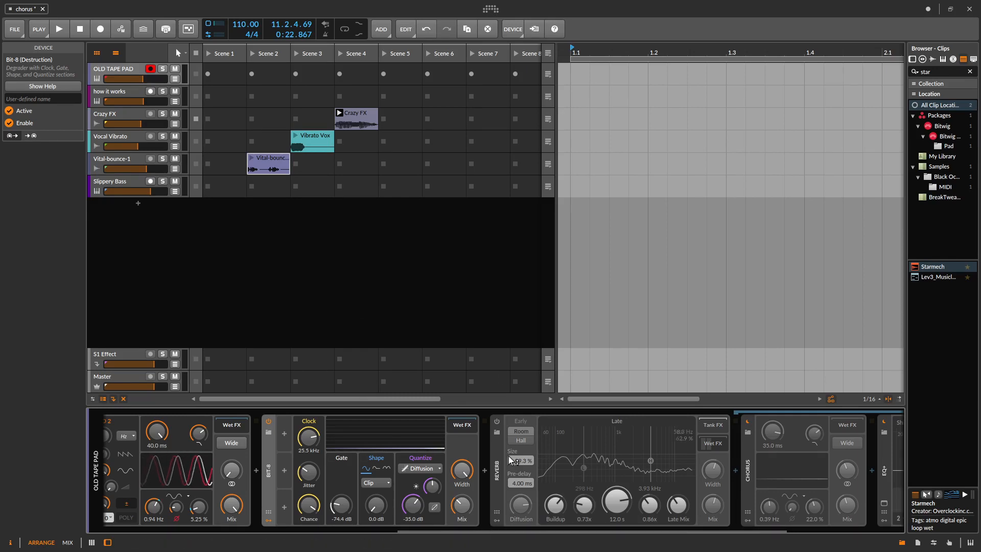
{"action": "left_click", "coordinate": [496, 422]}
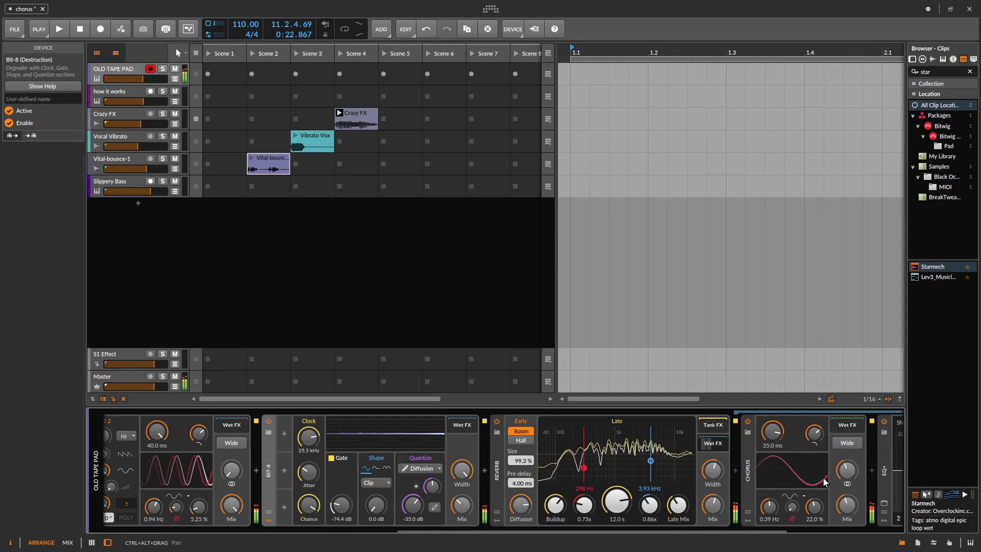
{"action": "key", "text": "Escape"}
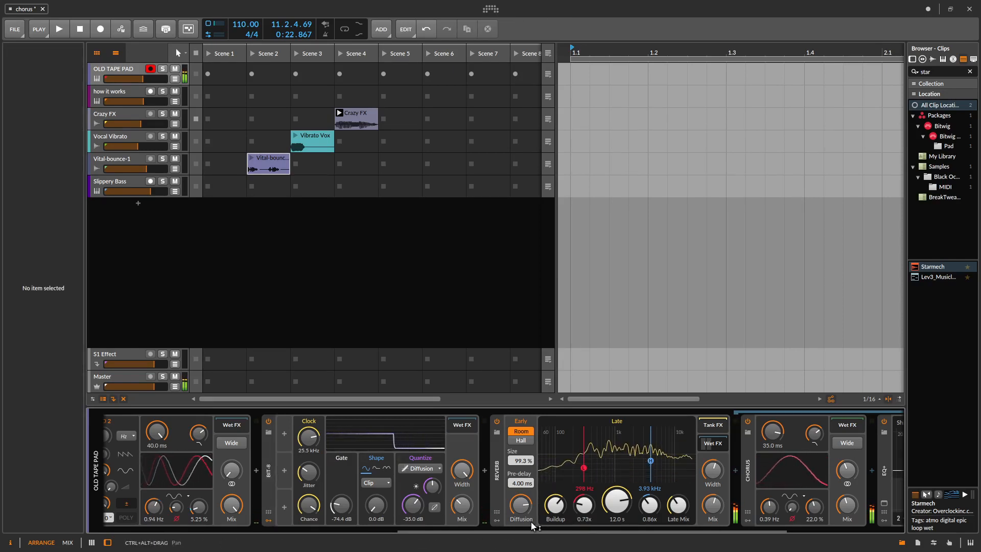
- Examine the Chorus and EQ+ nested in the Reverb's Wet FX chain and compare them with the earlier devices on OLD TAPE PAD
{"action": "left_click_drag", "start_coordinate": [524, 531], "coordinate": [606, 534]}
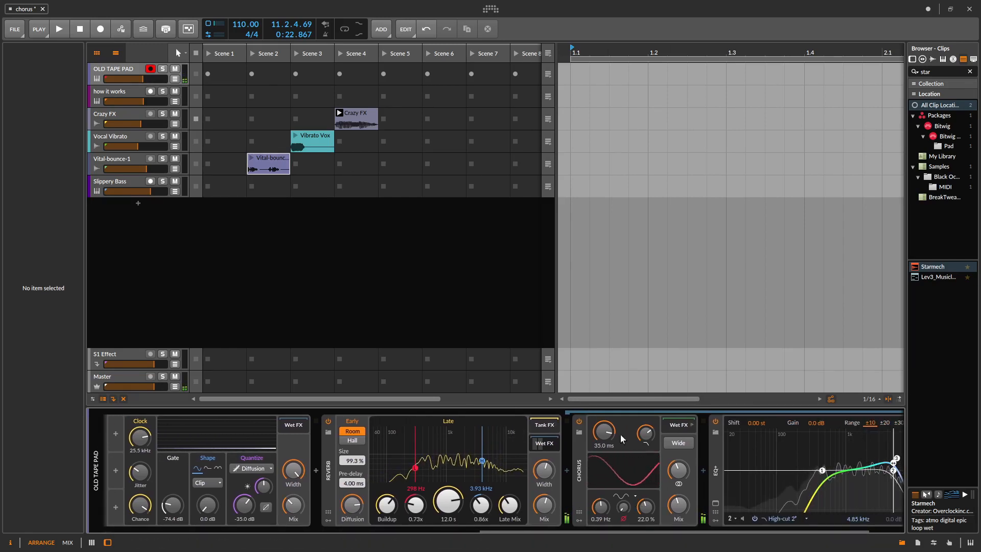
{"action": "left_click", "coordinate": [580, 465]}
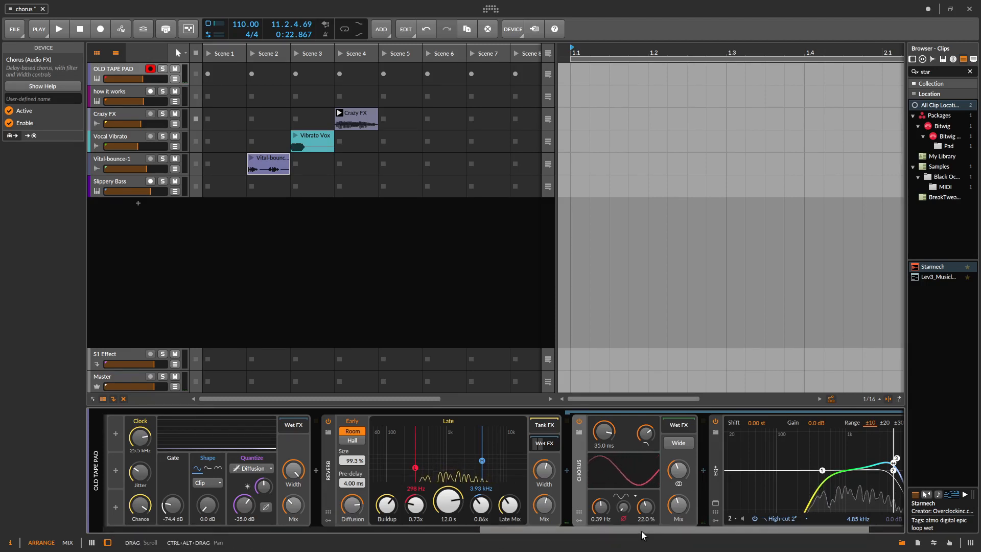
{"action": "scroll", "coordinate": [642, 532], "scroll_direction": "right", "scroll_amount": 3}
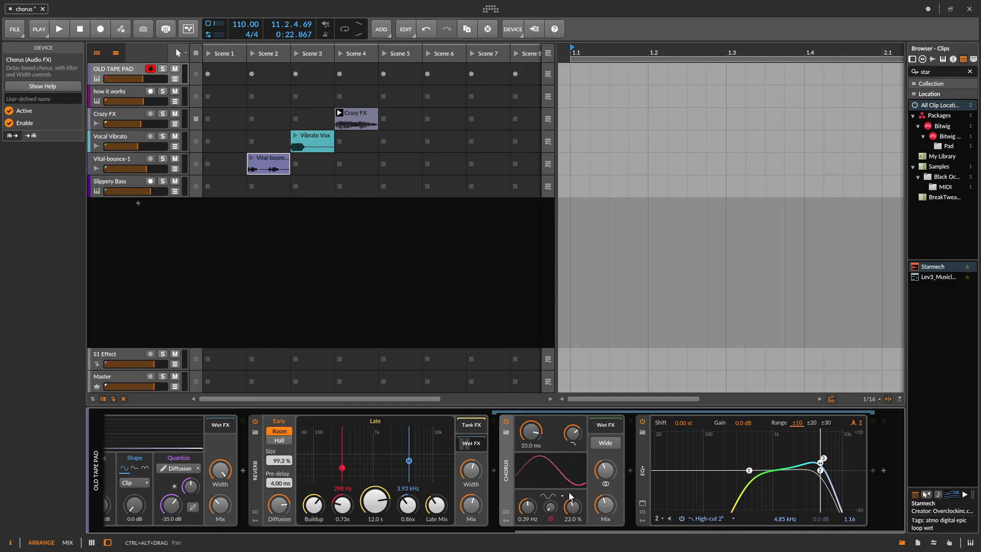
{"action": "left_click_drag", "start_coordinate": [673, 529], "coordinate": [338, 511]}
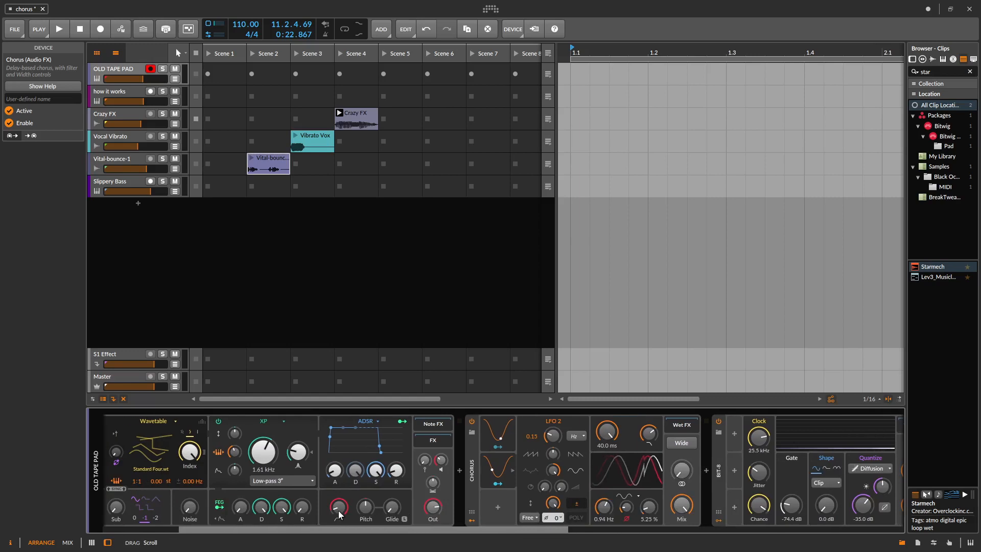
{"action": "left_click_drag", "start_coordinate": [496, 531], "coordinate": [864, 542]}
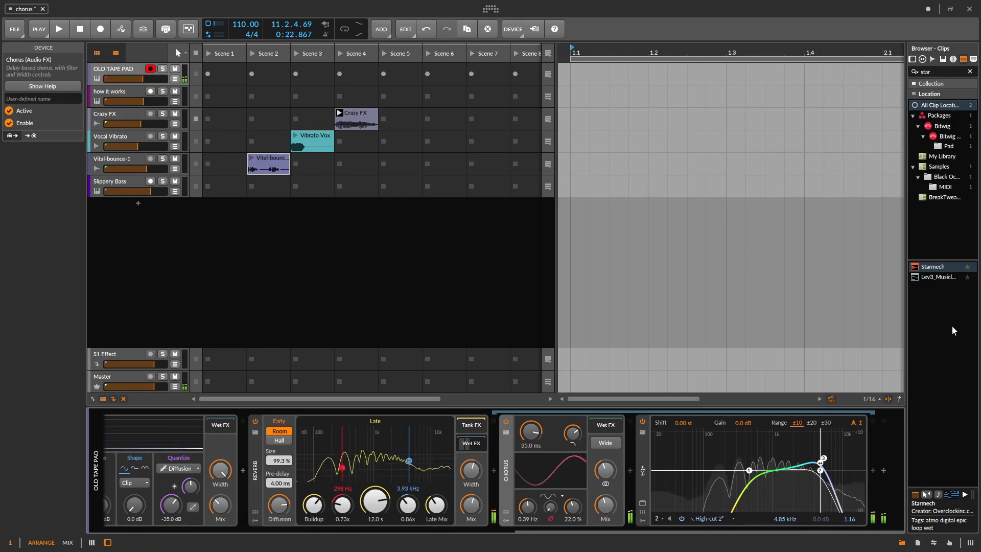
{"action": "left_click_drag", "start_coordinate": [704, 529], "coordinate": [449, 540]}
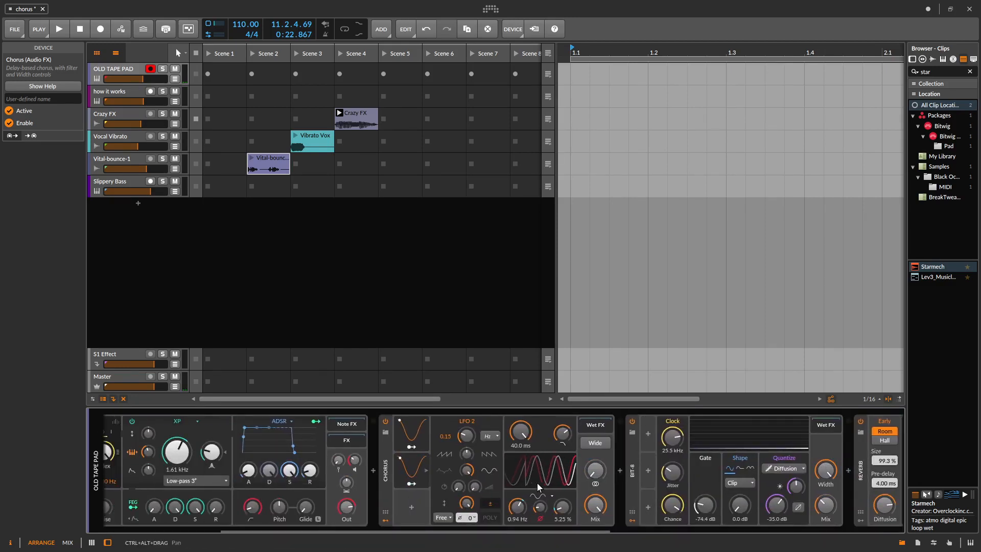
{"action": "left_click_drag", "start_coordinate": [556, 529], "coordinate": [930, 532]}
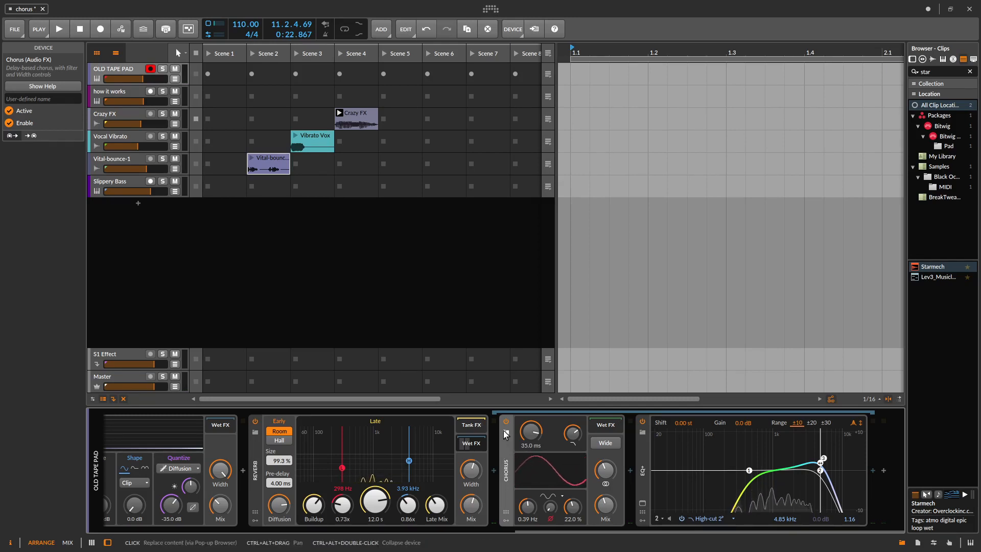
{"action": "left_click", "coordinate": [256, 471]}
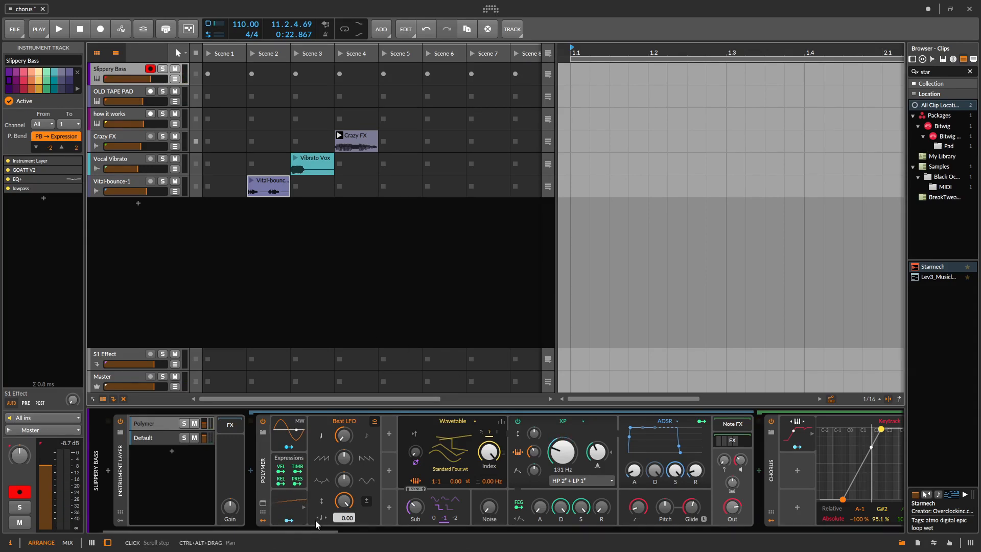
- Solo the Polymer layer of Slippery Bass and examine its synth settings and the Chorus that follows it
{"action": "left_click_drag", "start_coordinate": [311, 526], "coordinate": [307, 551]}
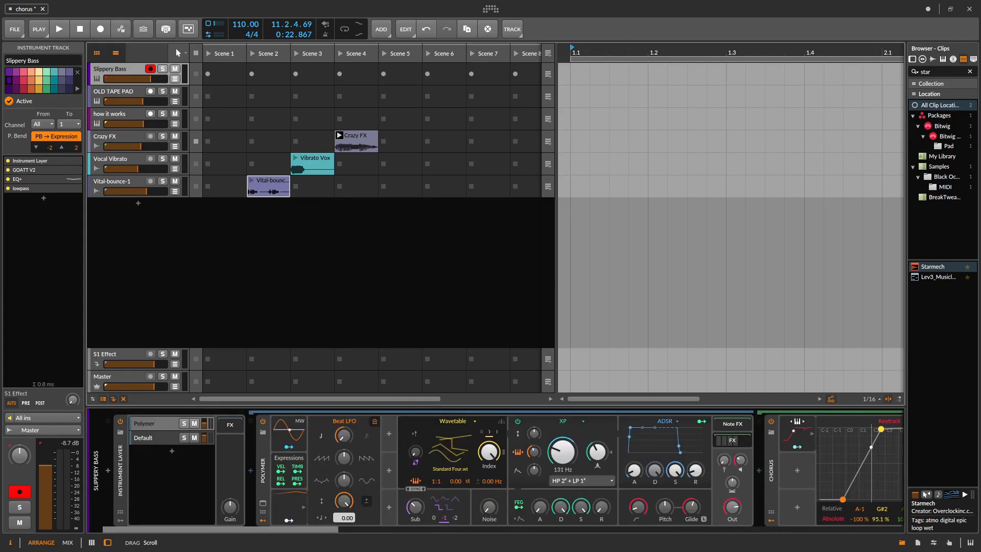
{"action": "left_click", "coordinate": [183, 424]}
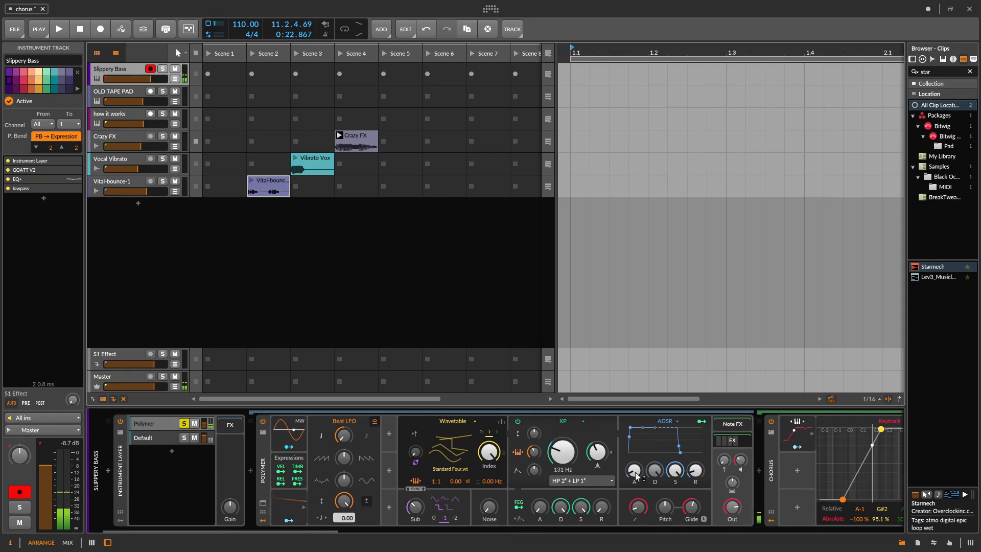
{"action": "left_click_drag", "start_coordinate": [314, 532], "coordinate": [356, 534]}
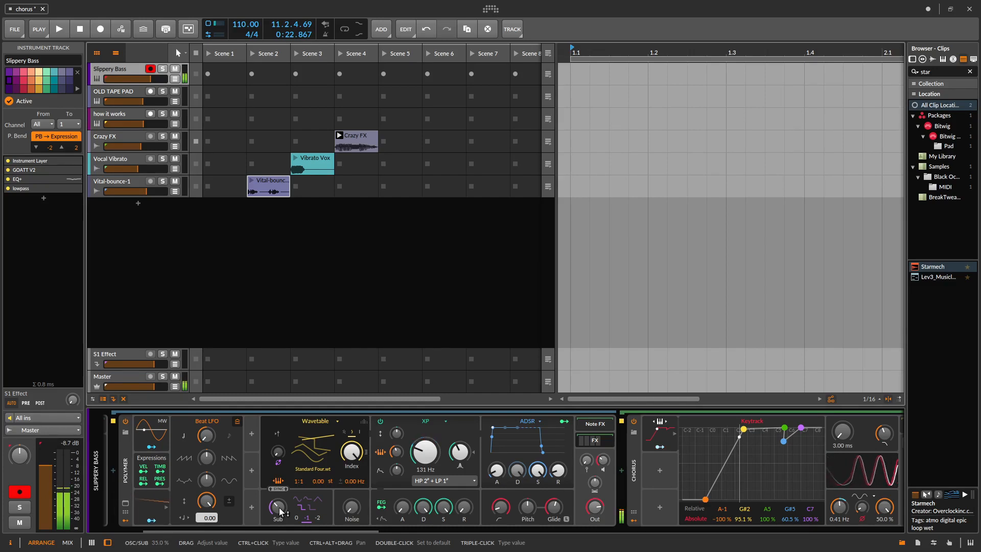
{"action": "left_click_drag", "start_coordinate": [375, 530], "coordinate": [344, 531]}
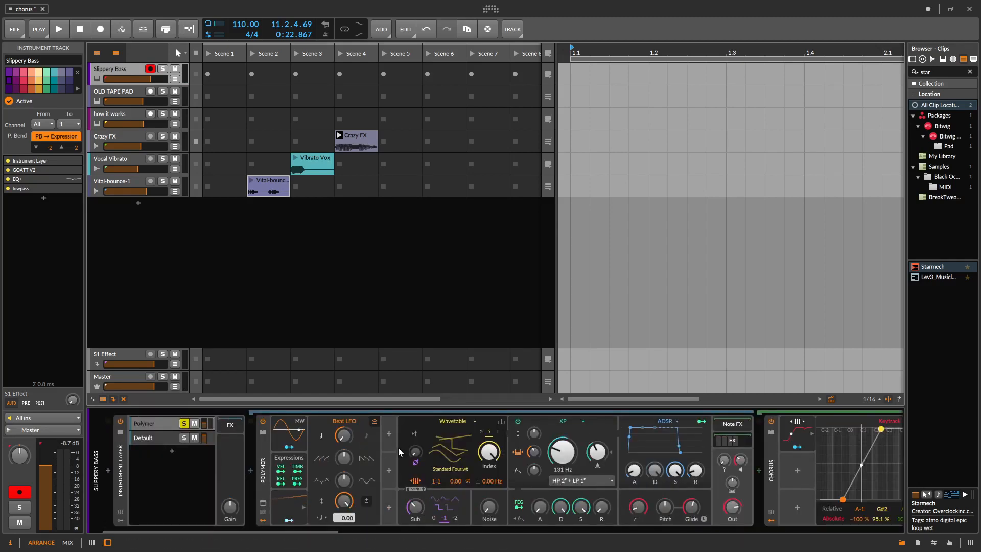
- Unsolo the Polymer layer, and open the Default layer of Slippery Bass and audition it in solo
{"action": "left_click", "coordinate": [184, 424]}
{"action": "left_click", "coordinate": [152, 438]}
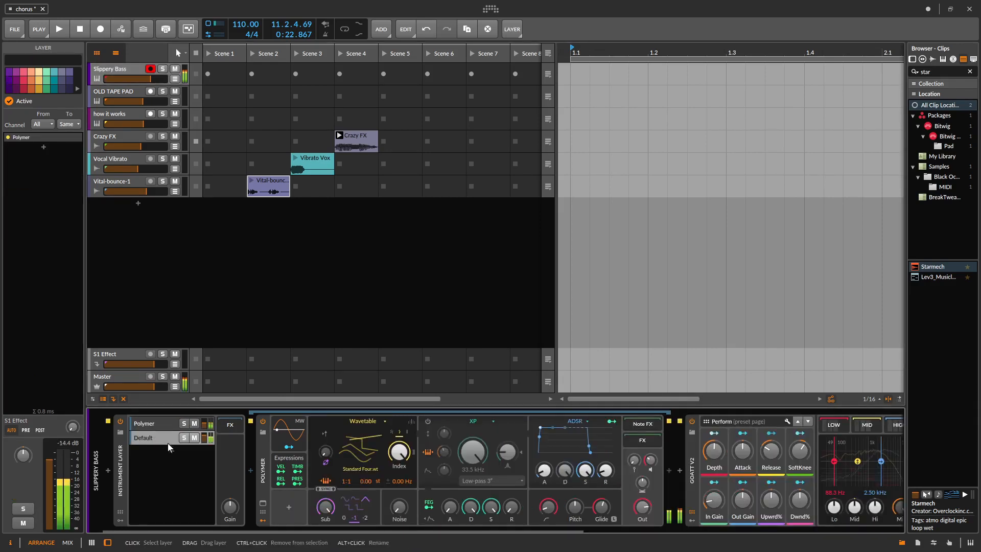
{"action": "left_click", "coordinate": [185, 438]}
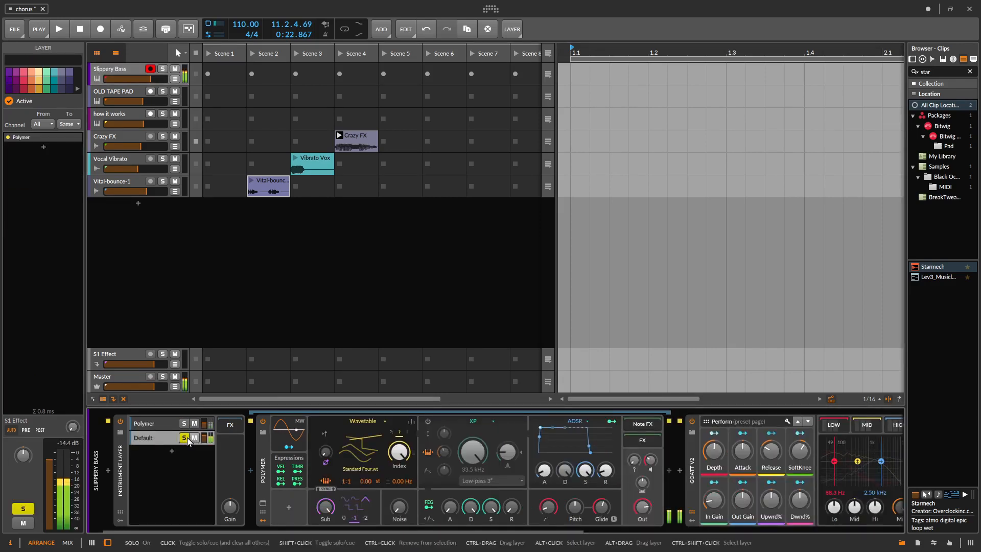
{"action": "left_click", "coordinate": [185, 438]}
- Solo the Polymer layer of Slippery Bass again and bypass both Chorus devices after its synth
{"action": "left_click", "coordinate": [164, 423]}
{"action": "left_click", "coordinate": [184, 424]}
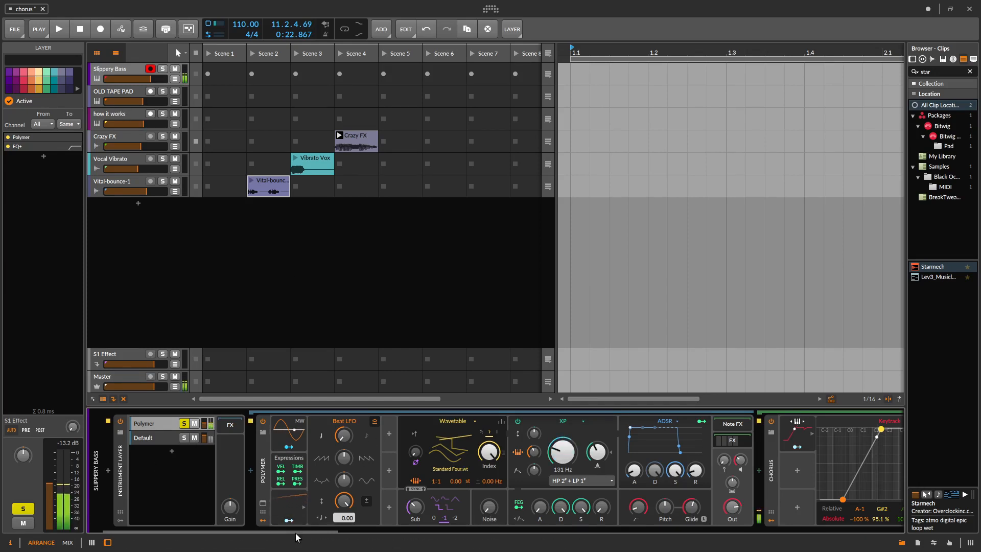
{"action": "left_click_drag", "start_coordinate": [302, 532], "coordinate": [347, 532]}
{"action": "left_click_drag", "start_coordinate": [408, 531], "coordinate": [471, 544]}
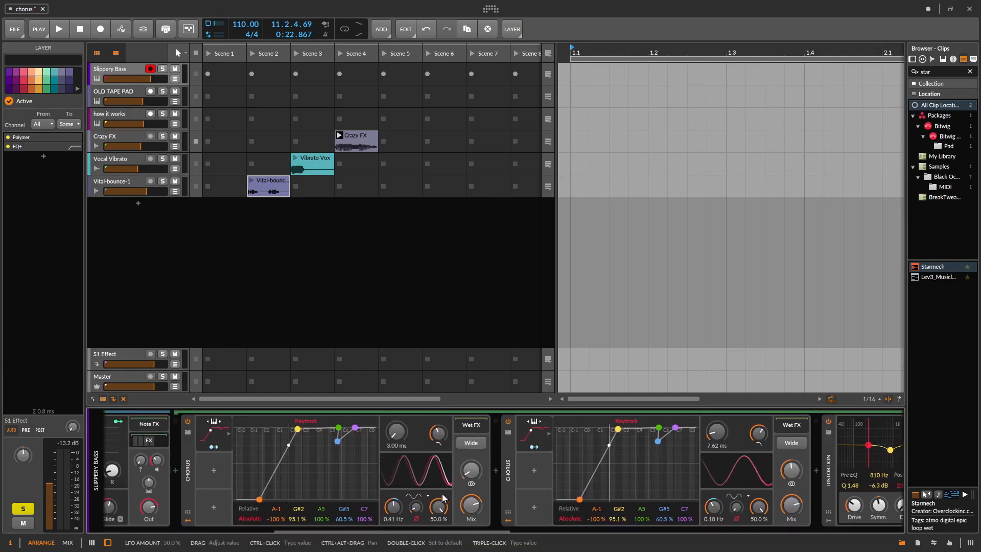
{"action": "left_click", "coordinate": [187, 421]}
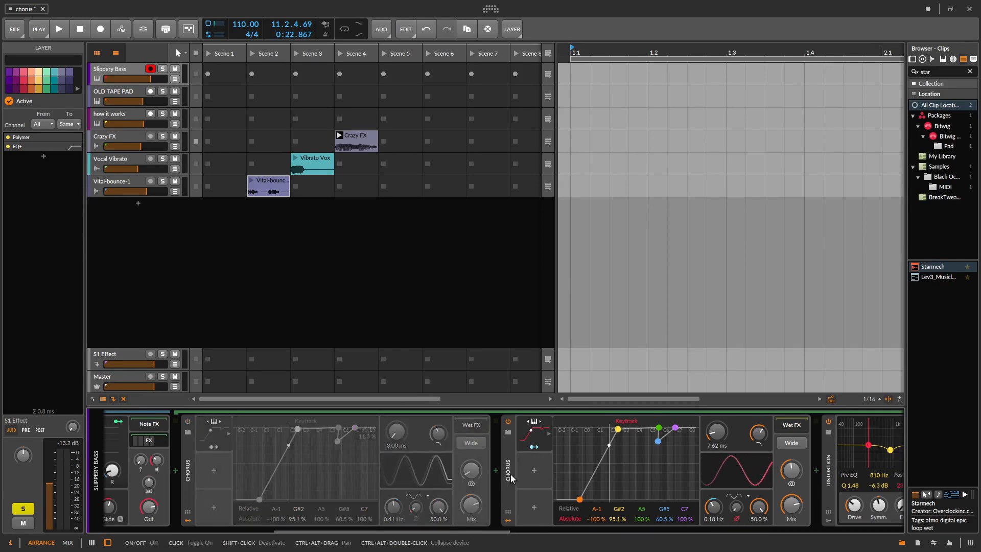
{"action": "left_click", "coordinate": [508, 422]}
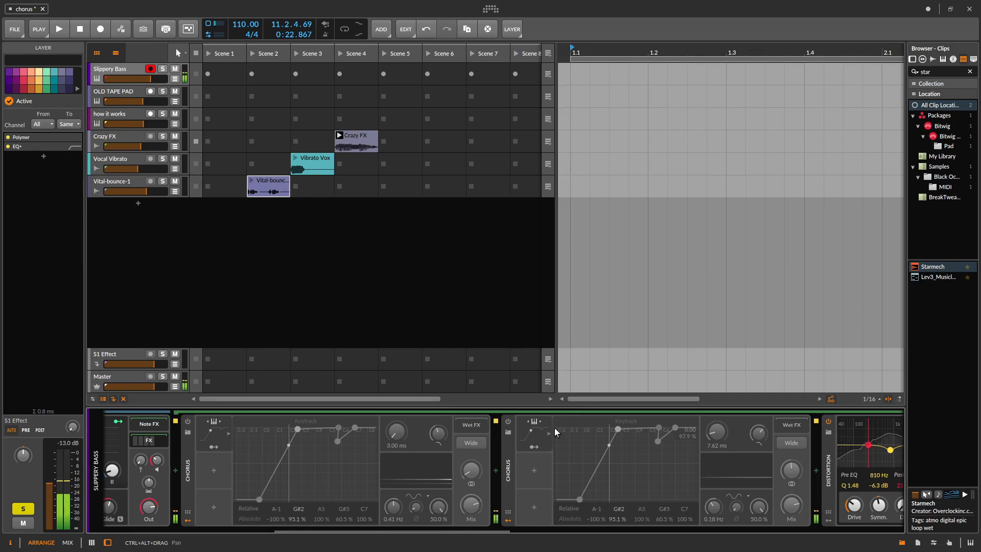
- Re-enable both Chorus devices one at a time, check the effects after them and unsolo the Polymer layer
{"action": "left_click", "coordinate": [188, 422]}
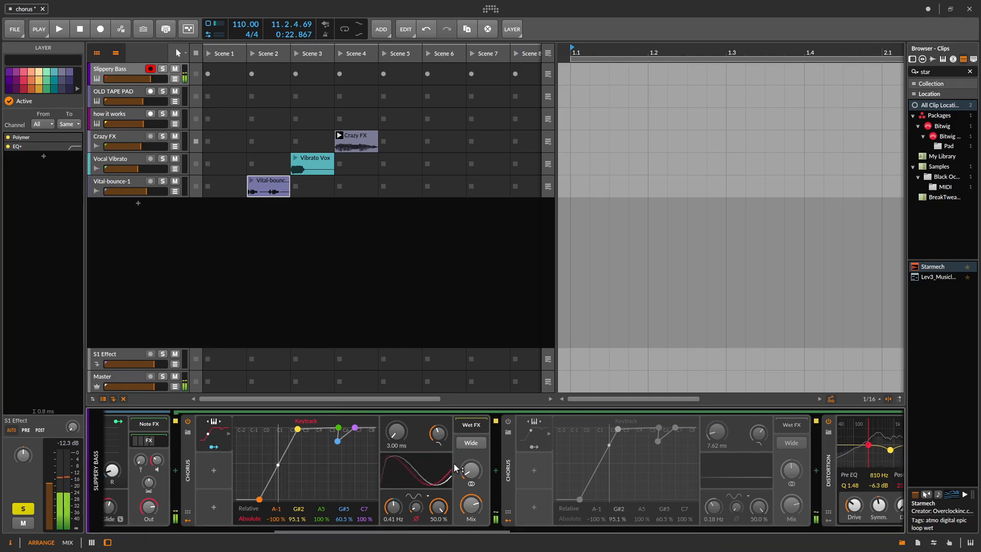
{"action": "left_click", "coordinate": [507, 421]}
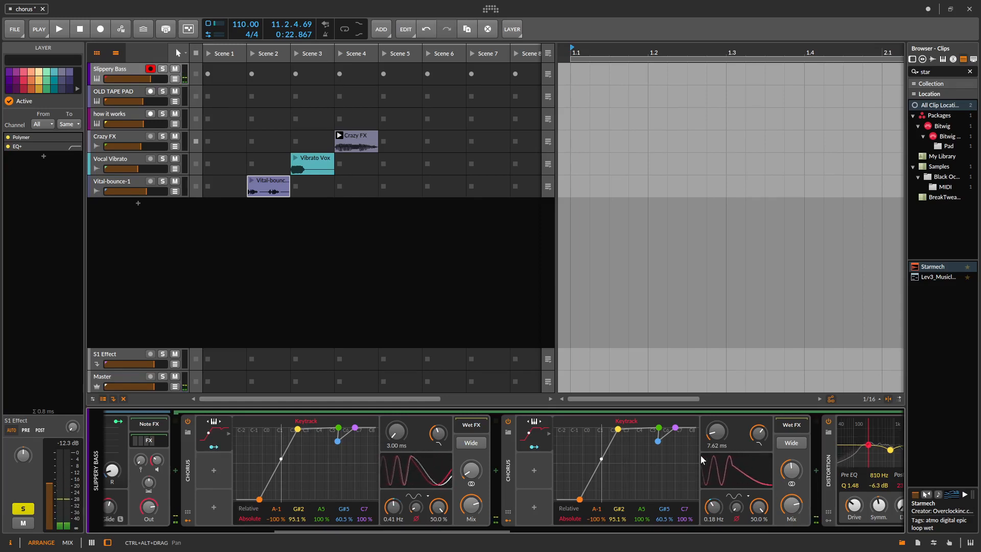
{"action": "left_click_drag", "start_coordinate": [483, 531], "coordinate": [675, 544]}
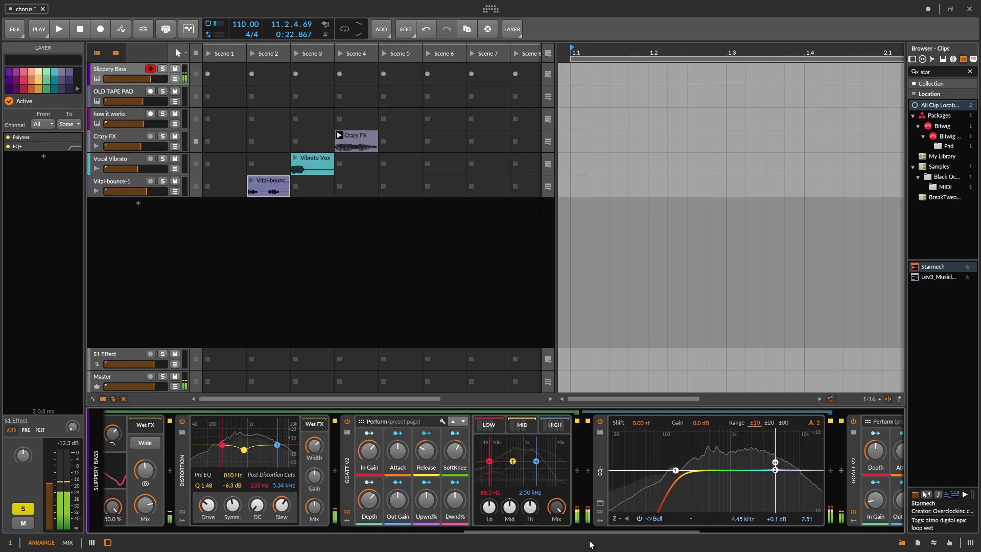
{"action": "left_click_drag", "start_coordinate": [578, 529], "coordinate": [110, 516]}
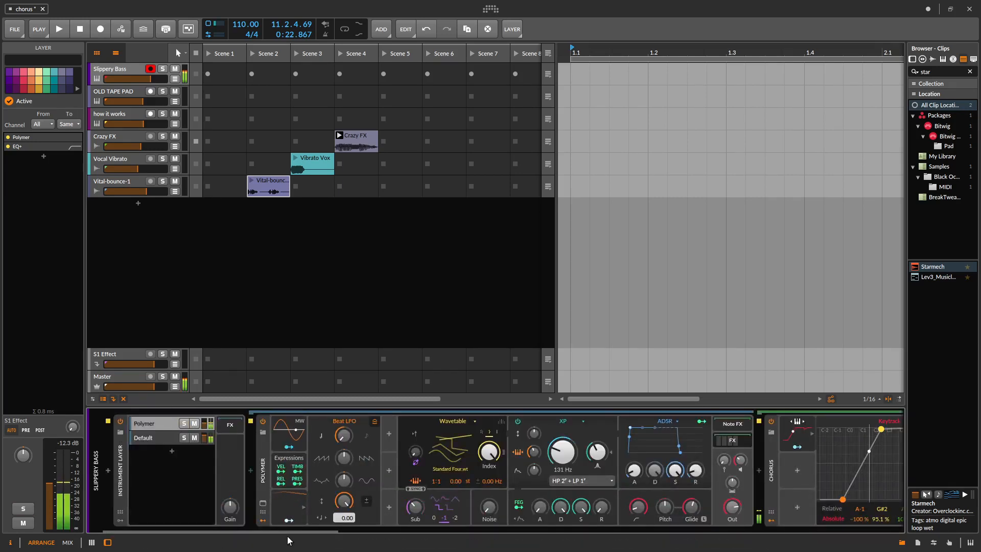
- Sweep the frequency of the lowpass filter closing the Slippery Bass chain up to 2.90 kHz and down to 23.1 Hz
{"action": "left_click_drag", "start_coordinate": [290, 530], "coordinate": [943, 500]}
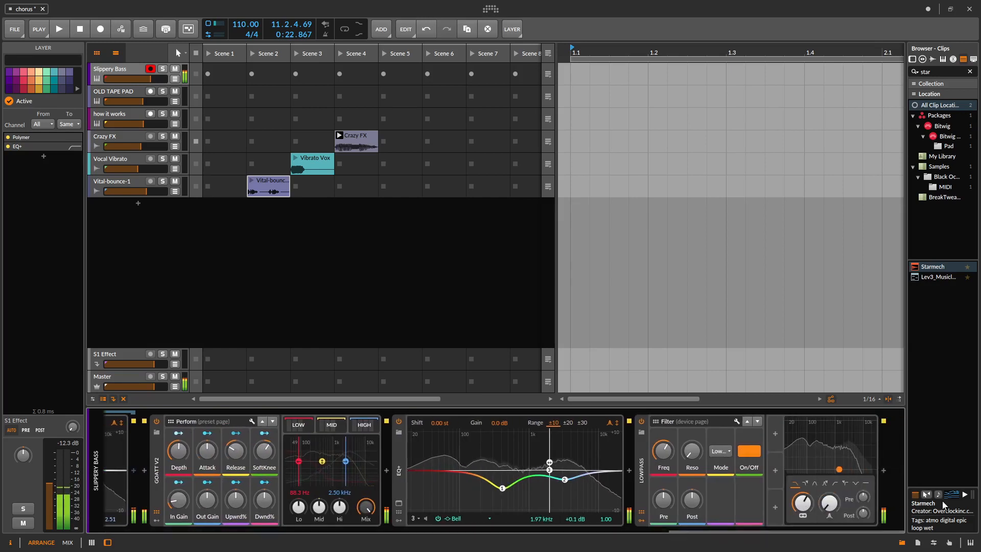
{"action": "left_click_drag", "start_coordinate": [806, 504], "coordinate": [802, 480]}
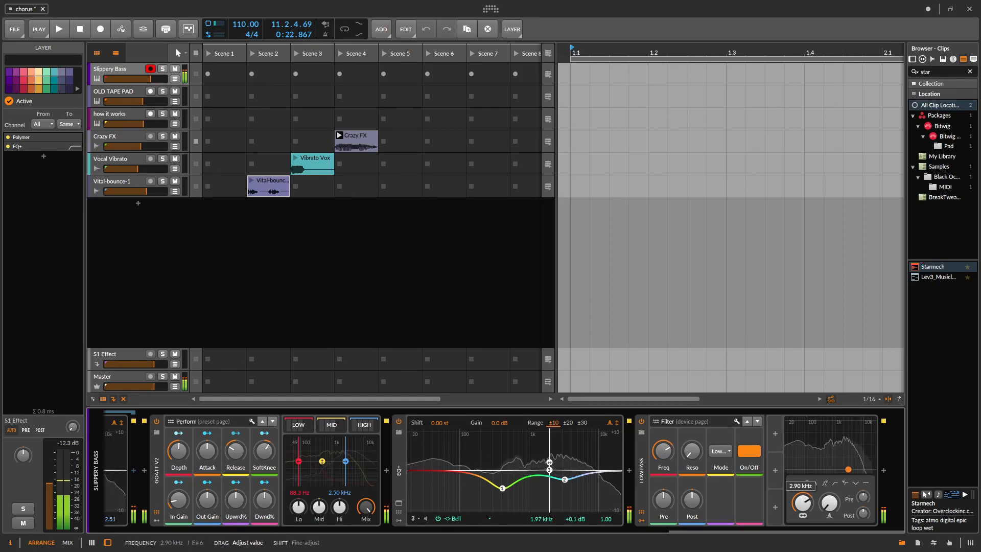
{"action": "left_click_drag", "start_coordinate": [802, 475], "coordinate": [806, 504]}
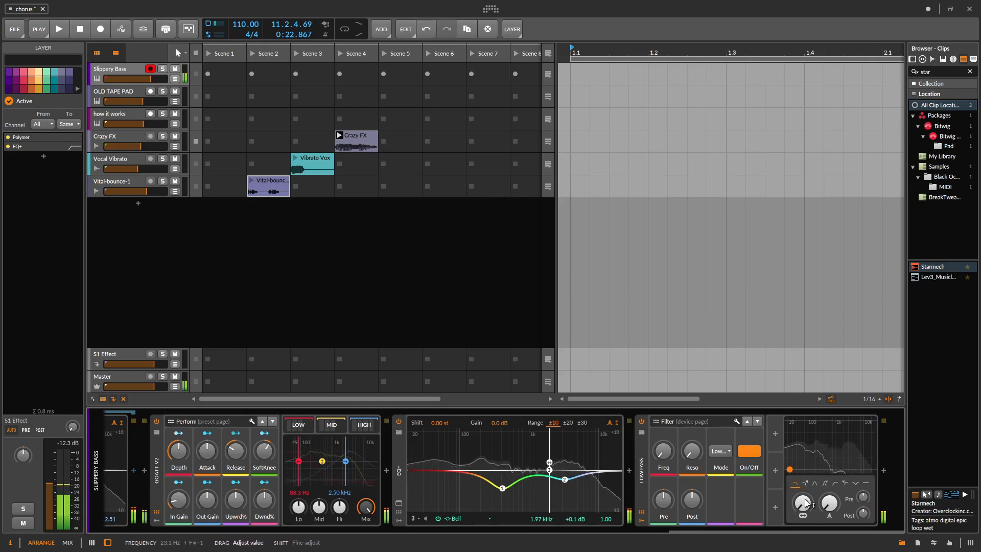